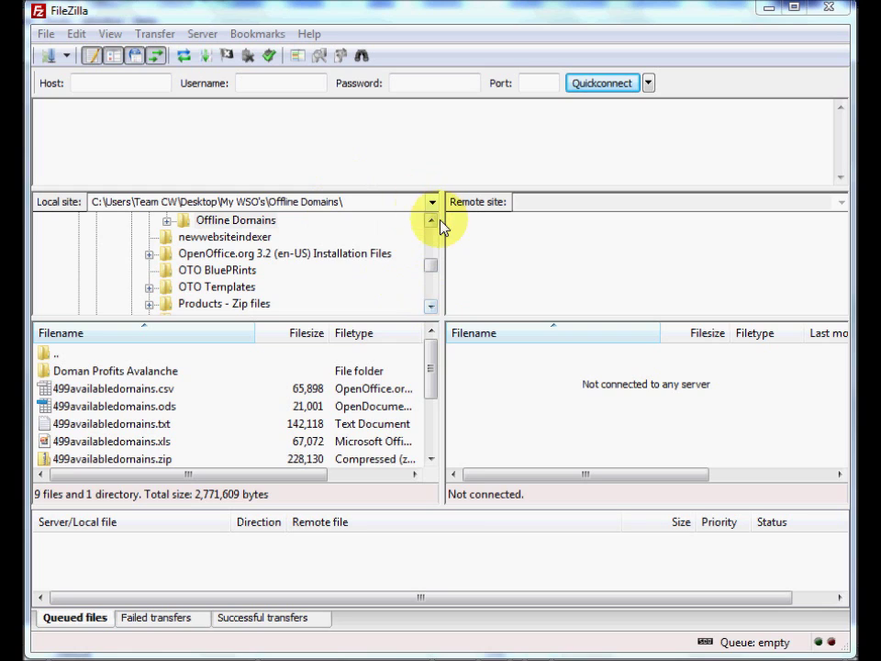
click(431, 221)
click(431, 221)
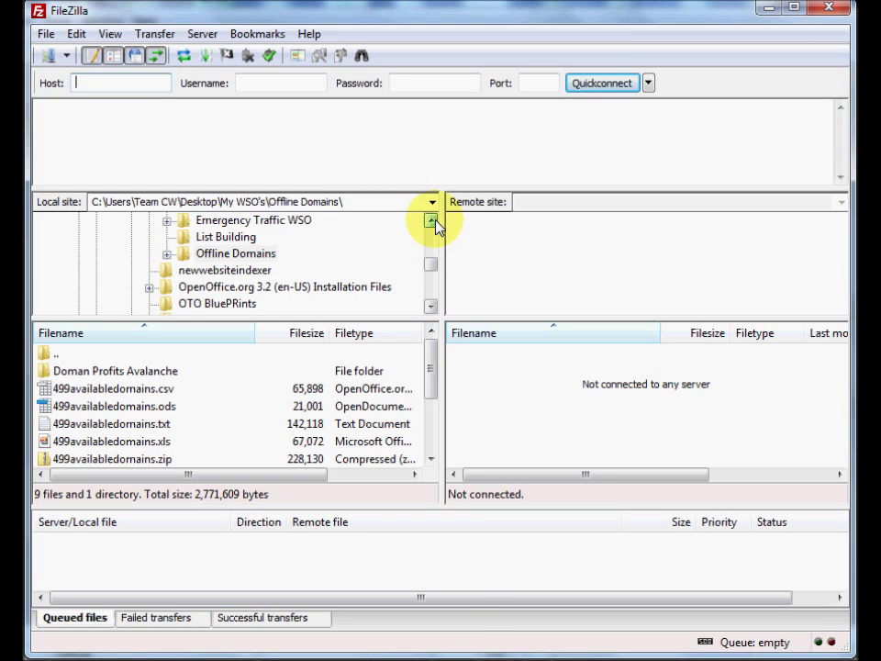
click(431, 221)
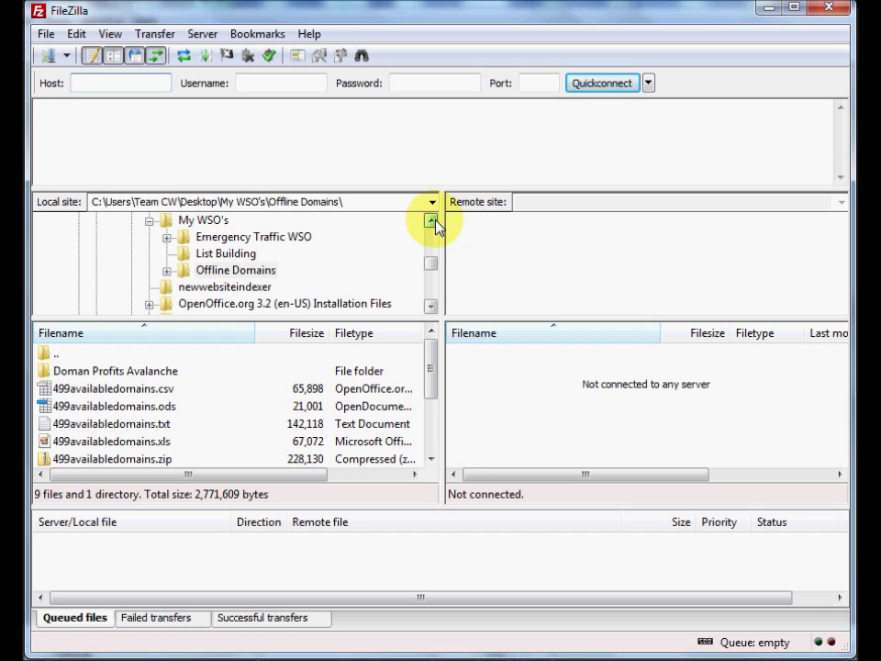
- Connect to the saved puppycareguide site through the Site Manager
click(46, 35)
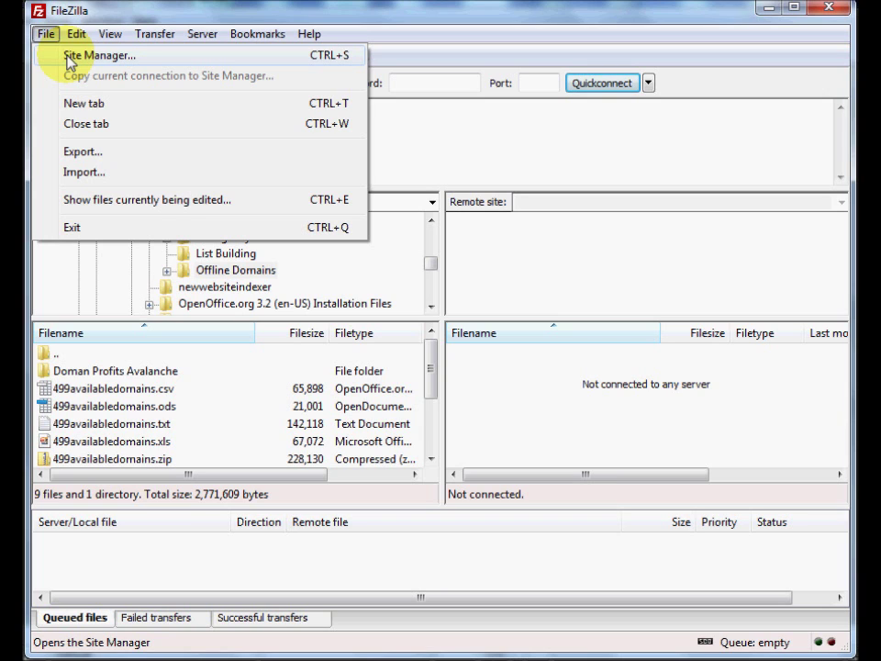
mouse_move(257, 34)
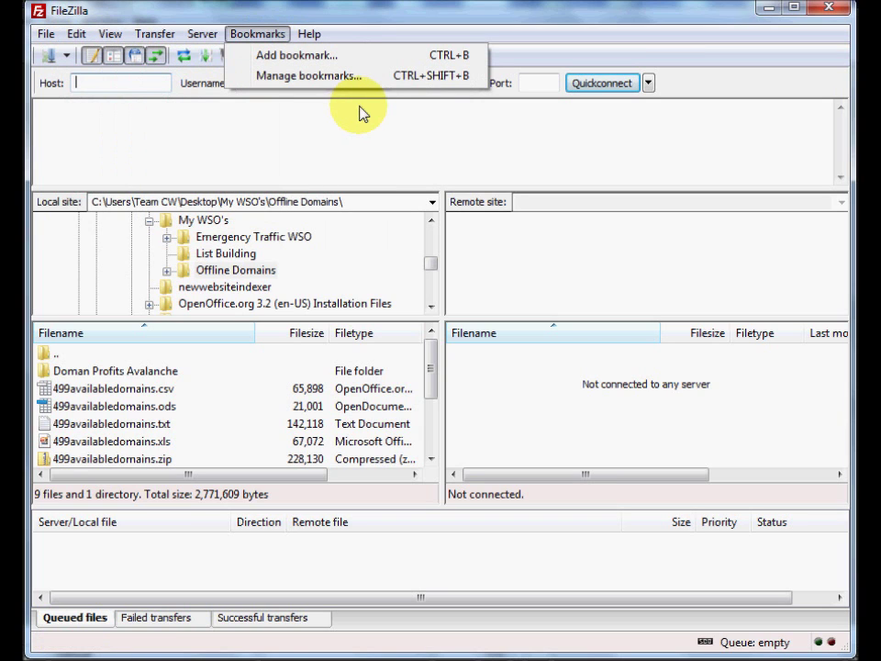
mouse_move(41, 33)
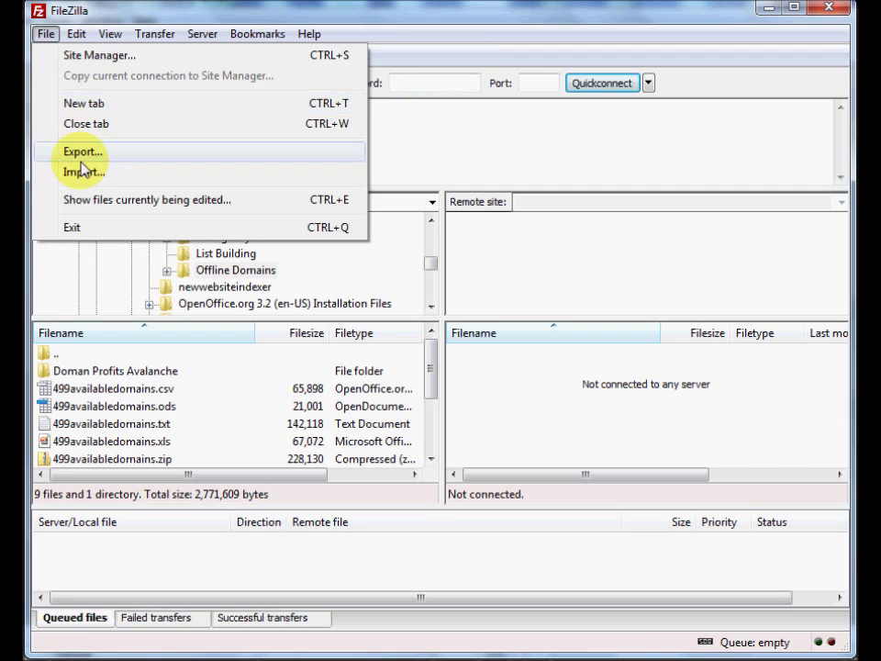
click(73, 55)
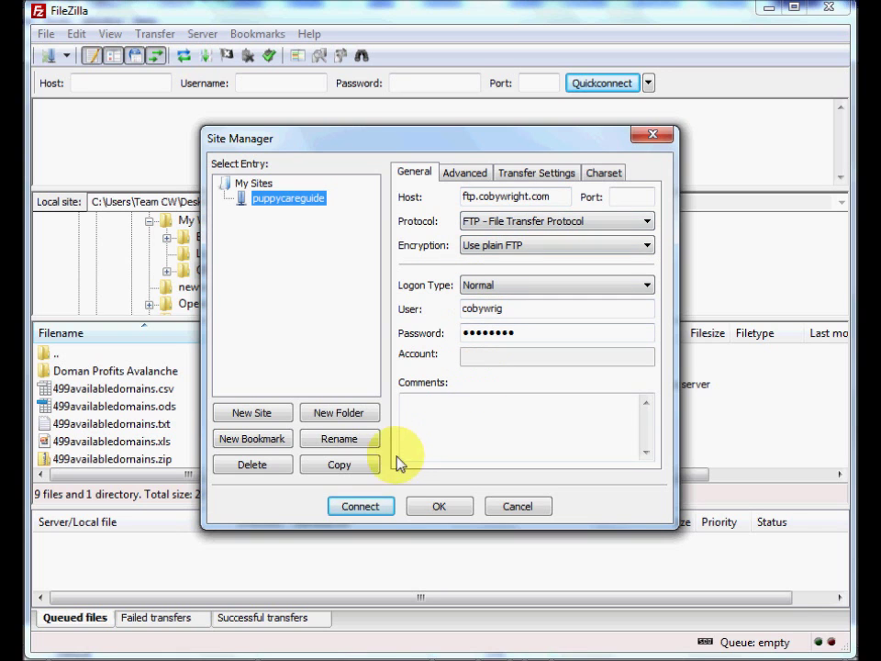
click(360, 506)
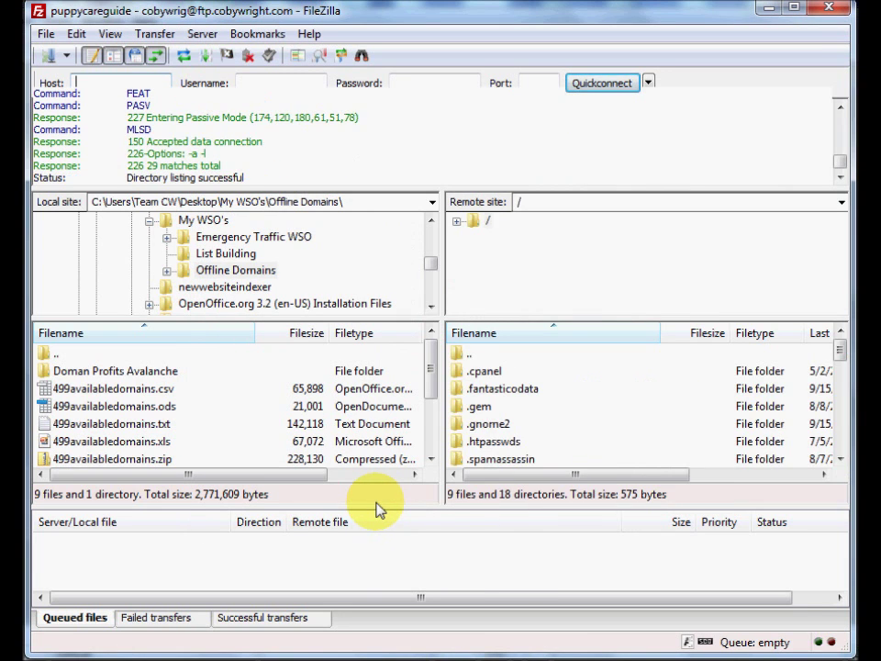
- Open the public_html folder on the remote server
click(841, 459)
click(840, 459)
click(841, 458)
click(840, 459)
click(841, 459)
click(841, 459)
click(841, 459)
click(840, 459)
click(841, 459)
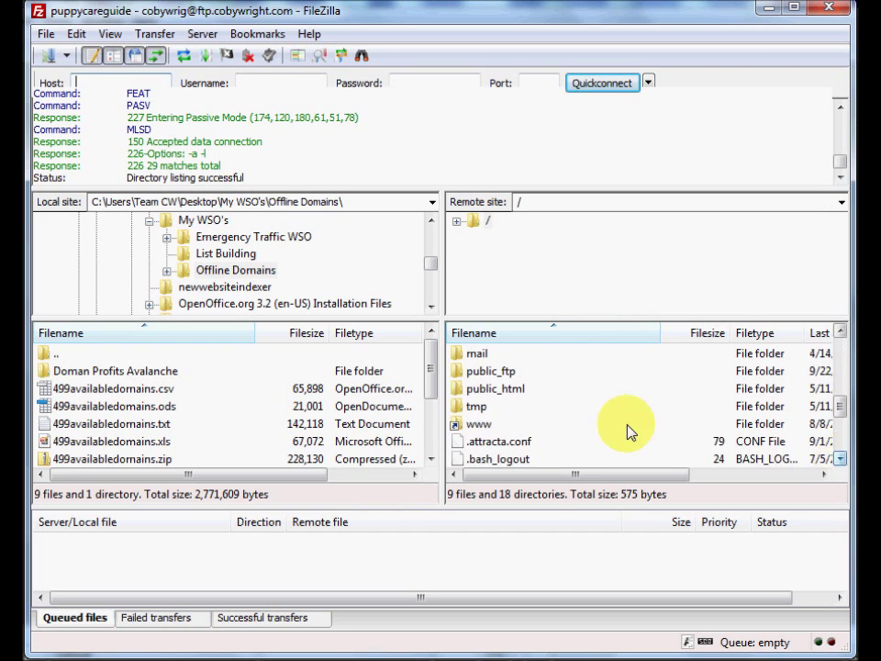
double_click(507, 391)
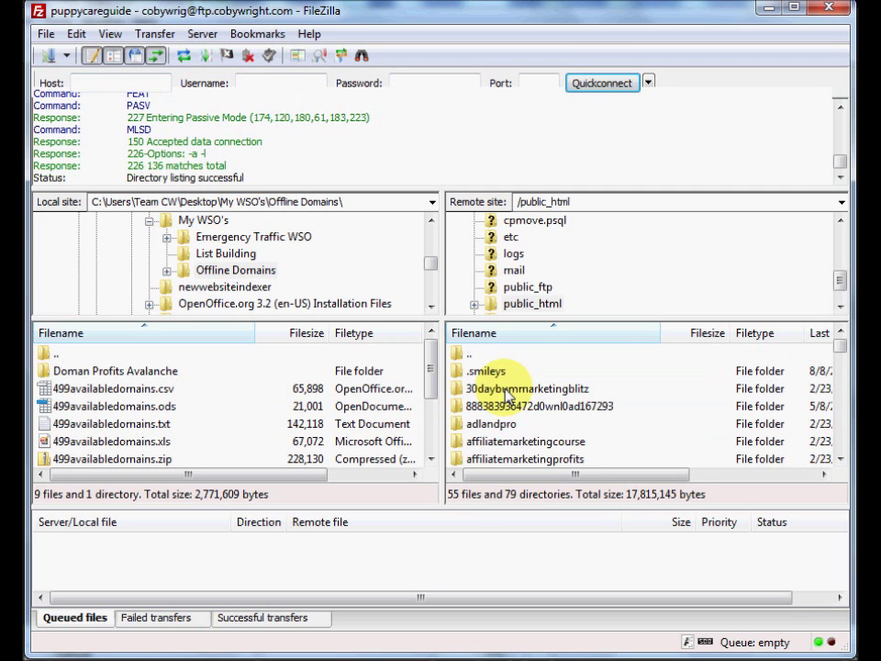
- Open the articlesubmitter folder inside the remote public_html directory
click(841, 459)
click(840, 459)
click(841, 459)
click(841, 459)
click(840, 459)
click(841, 459)
click(841, 459)
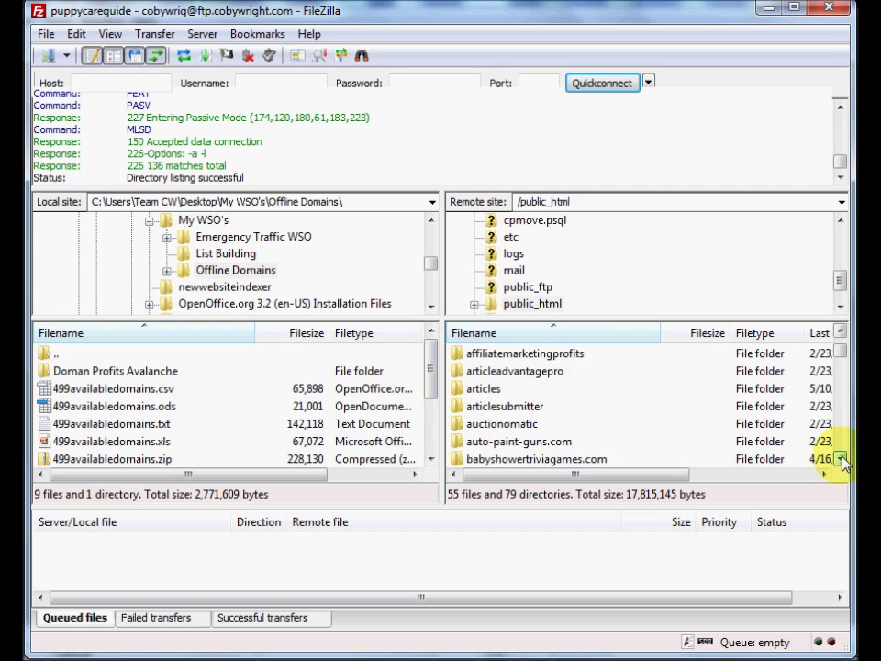
click(841, 459)
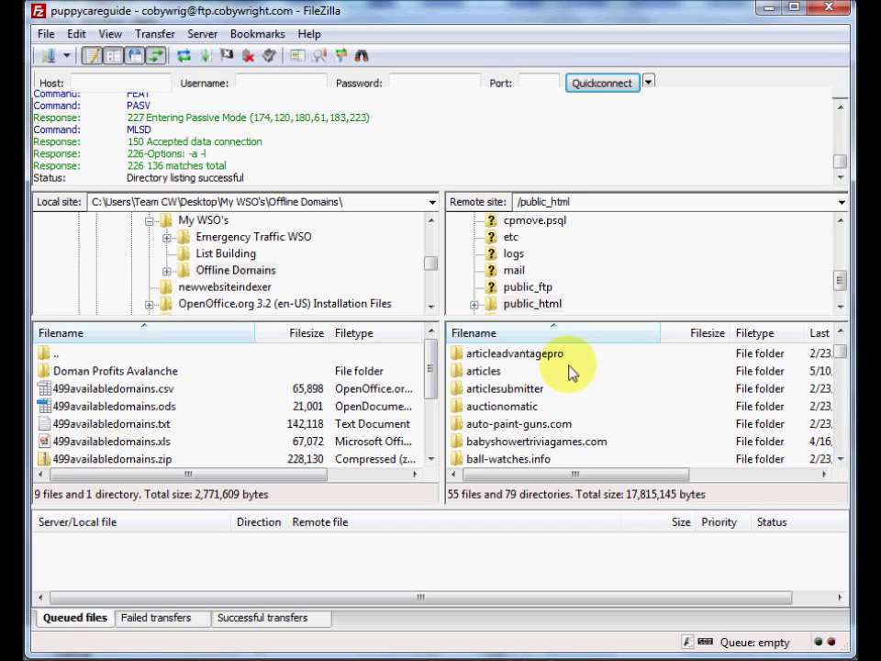
double_click(490, 389)
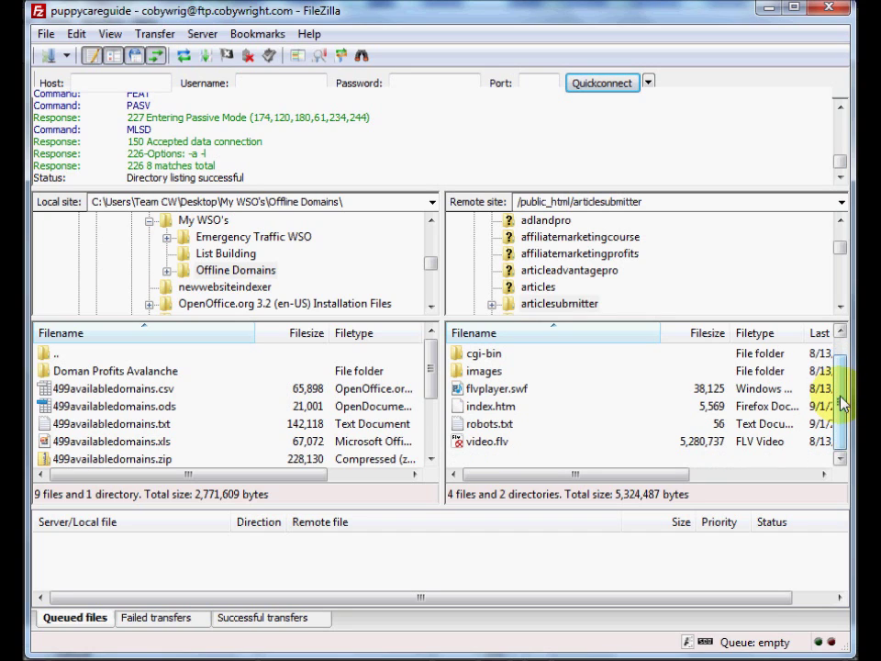
- Delete everything in the remote articlesubmitter folder, from cgi-bin through video.flv, and confirm the deletion
click(484, 374)
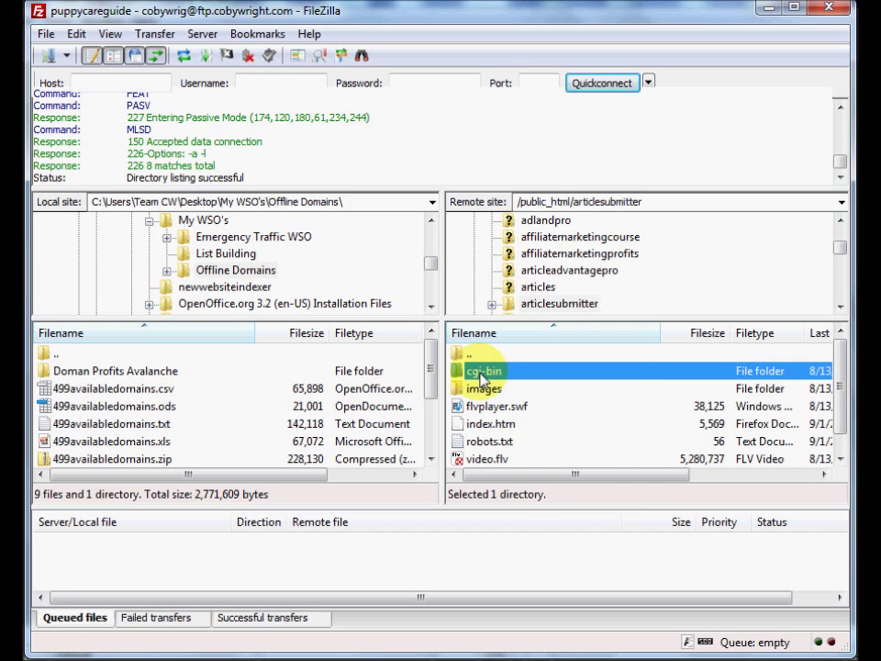
right_click(484, 374)
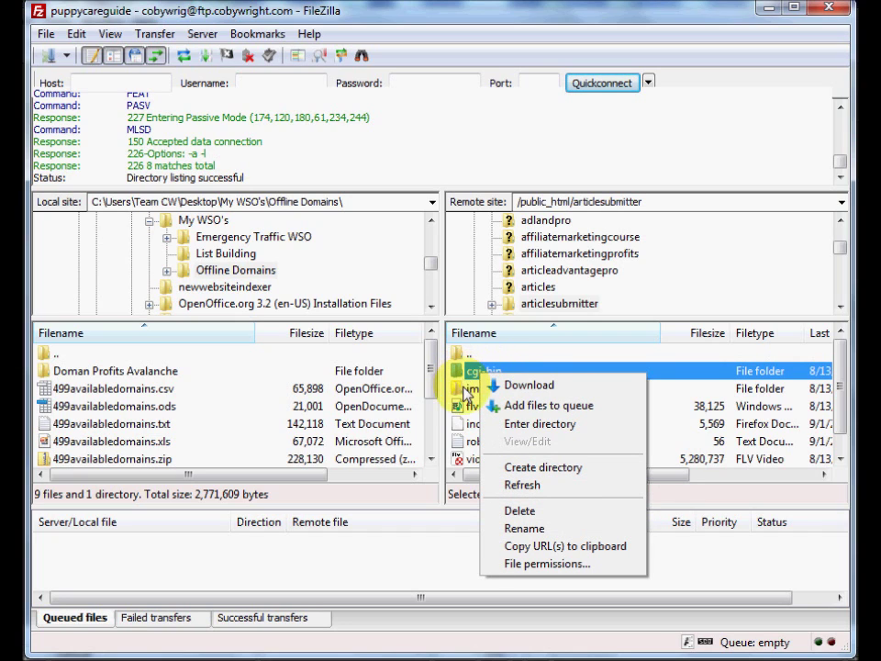
shift+click(479, 391)
shift+click(481, 406)
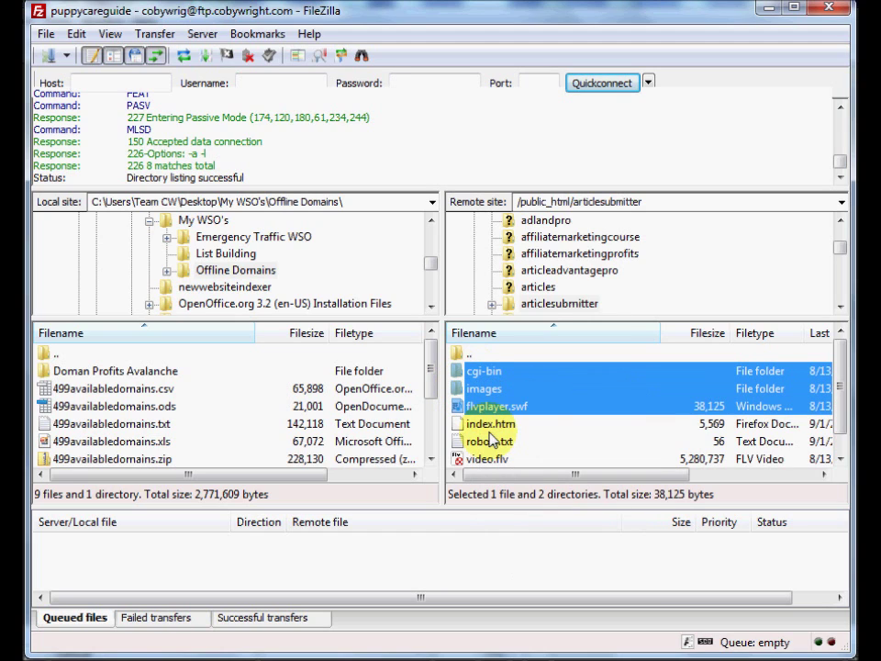
shift+click(485, 423)
shift+click(486, 442)
shift+click(489, 458)
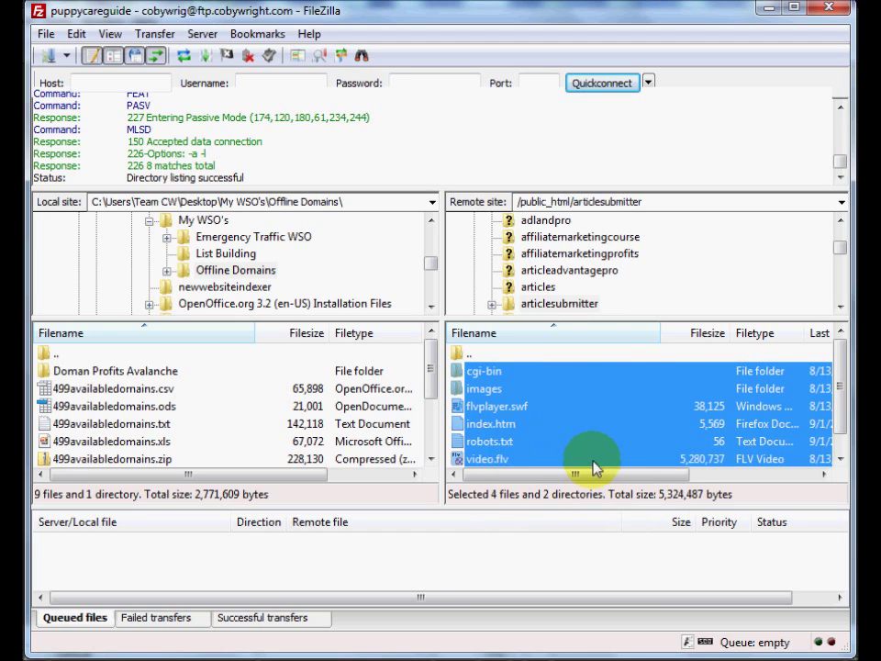
click(840, 458)
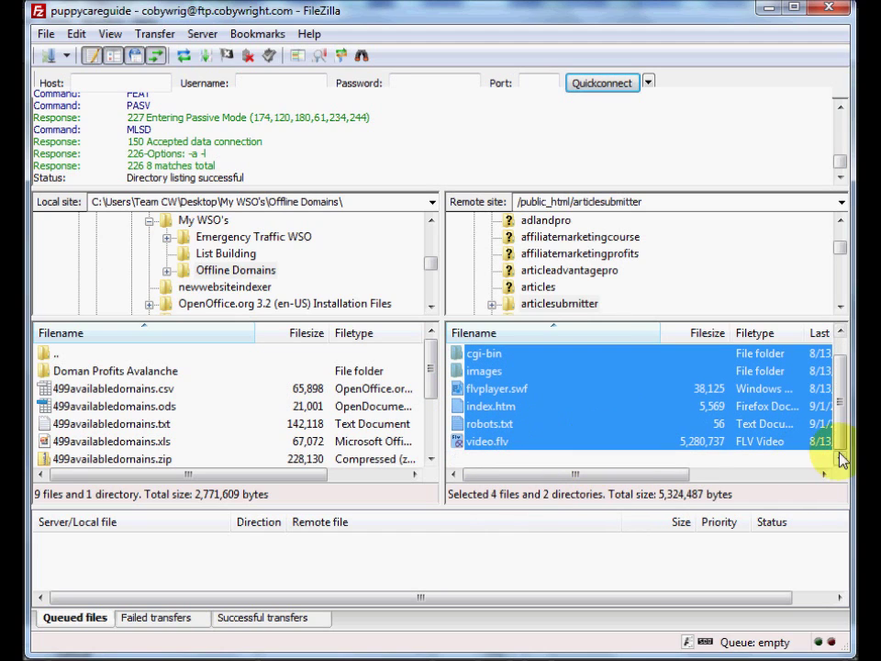
right_click(614, 429)
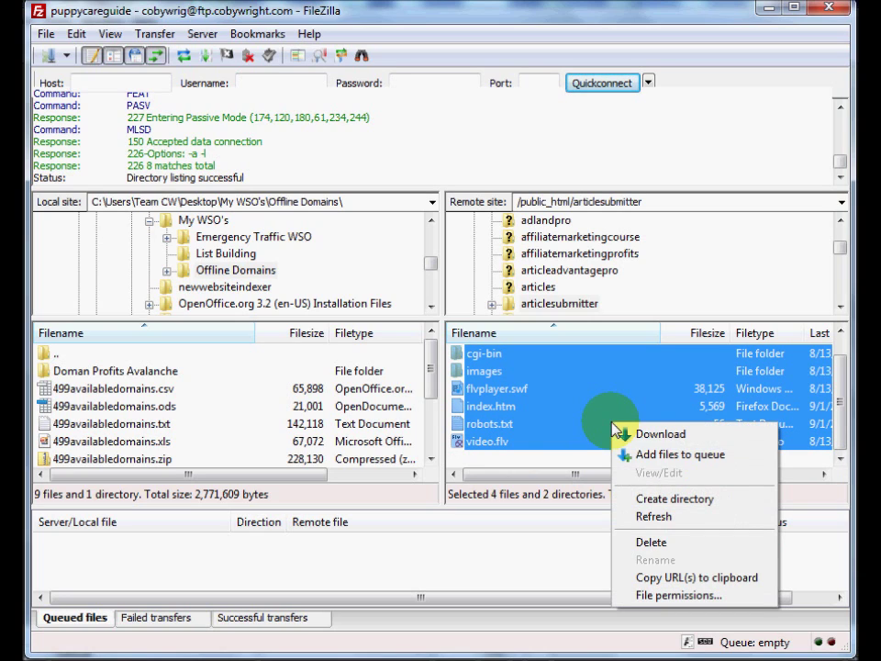
click(662, 543)
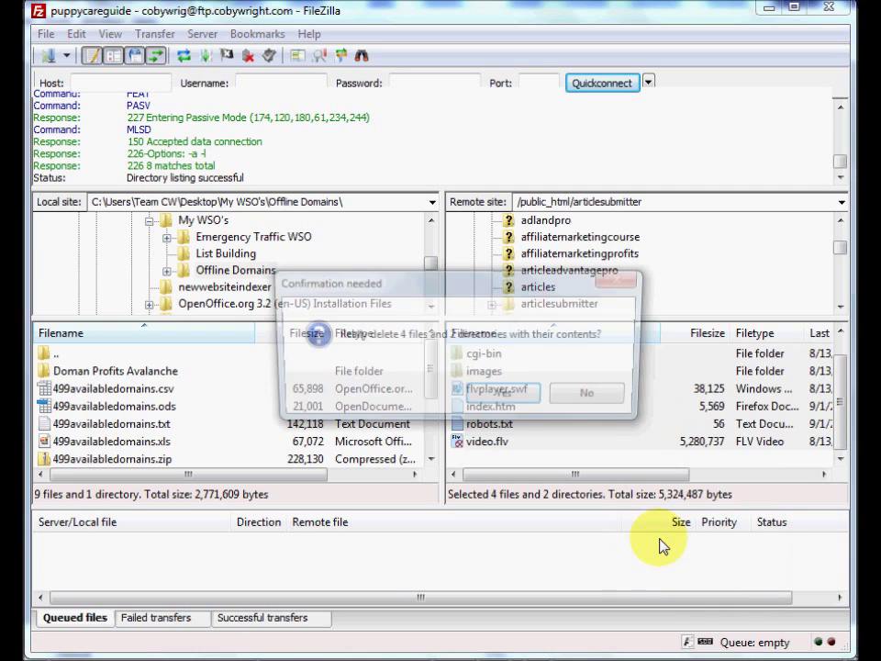
click(516, 400)
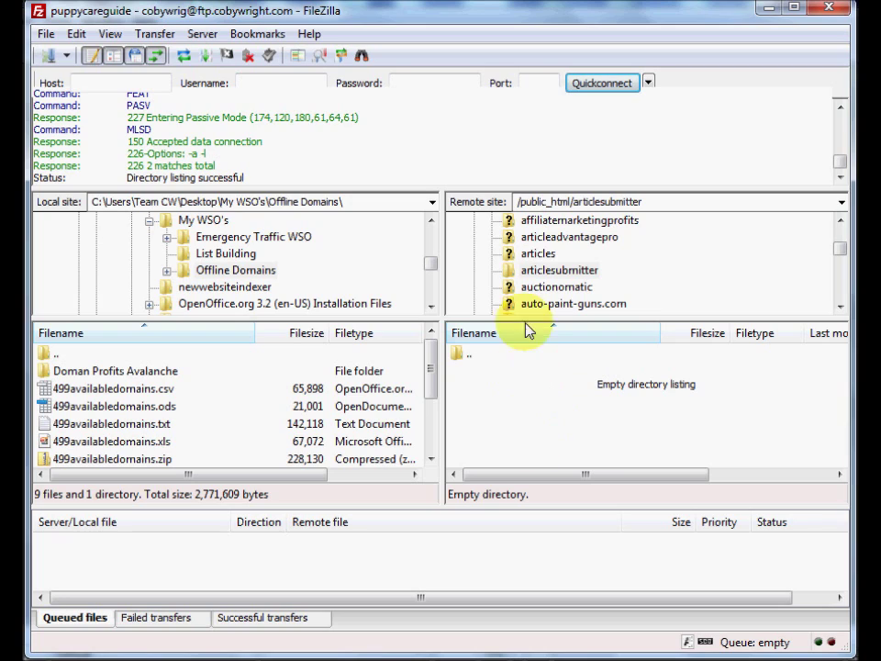
- Create a directory named dl4837dkjebook inside the remote articlesubmitter folder
right_click(540, 384)
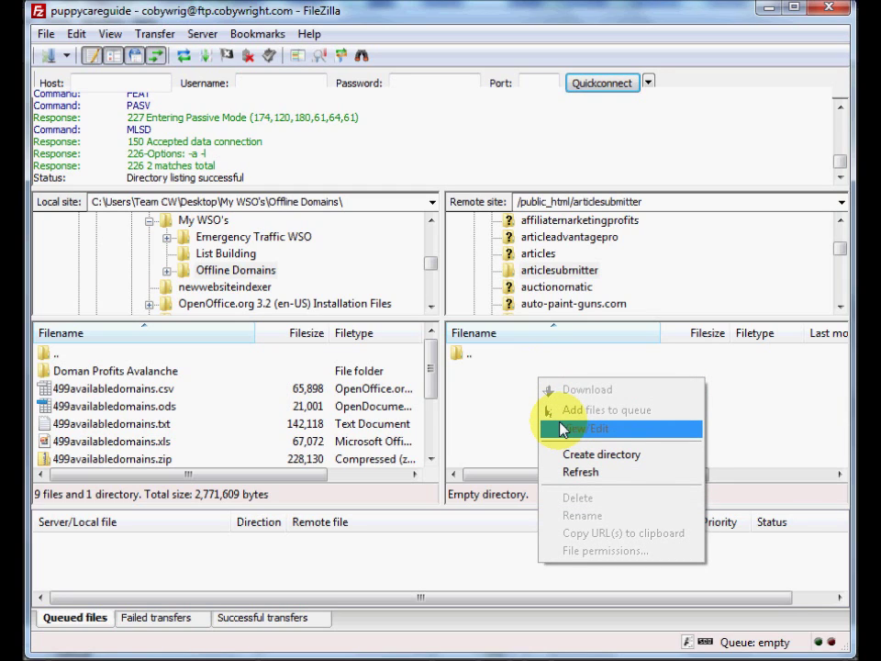
click(570, 454)
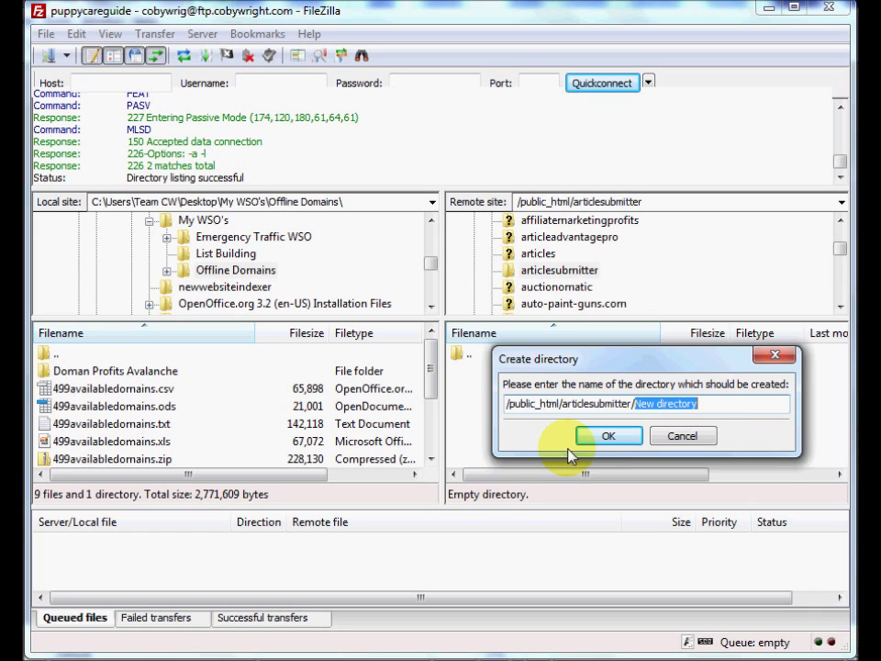
text(1)
key(BackSpace)
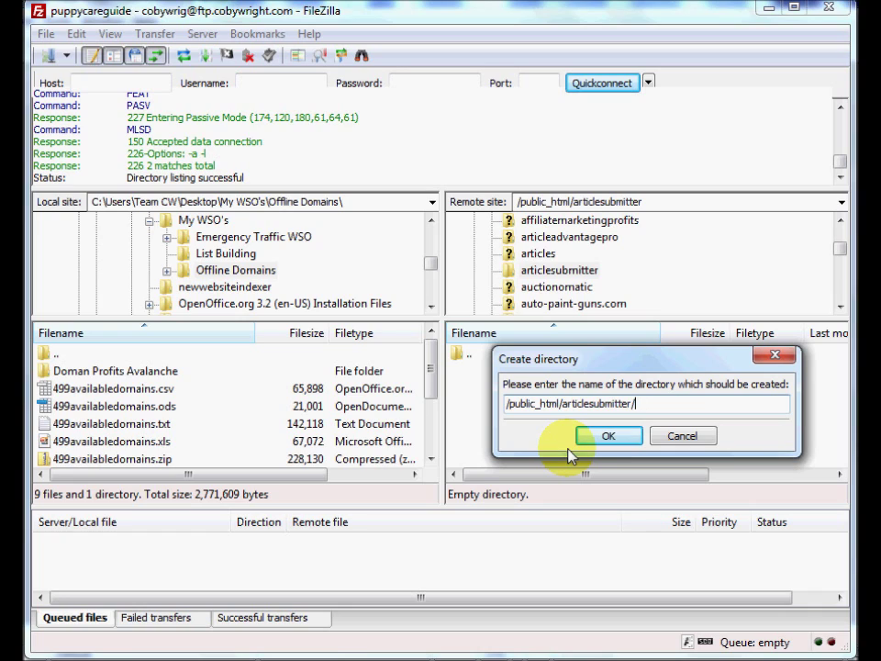
text(dl4837dkj)
text(book)
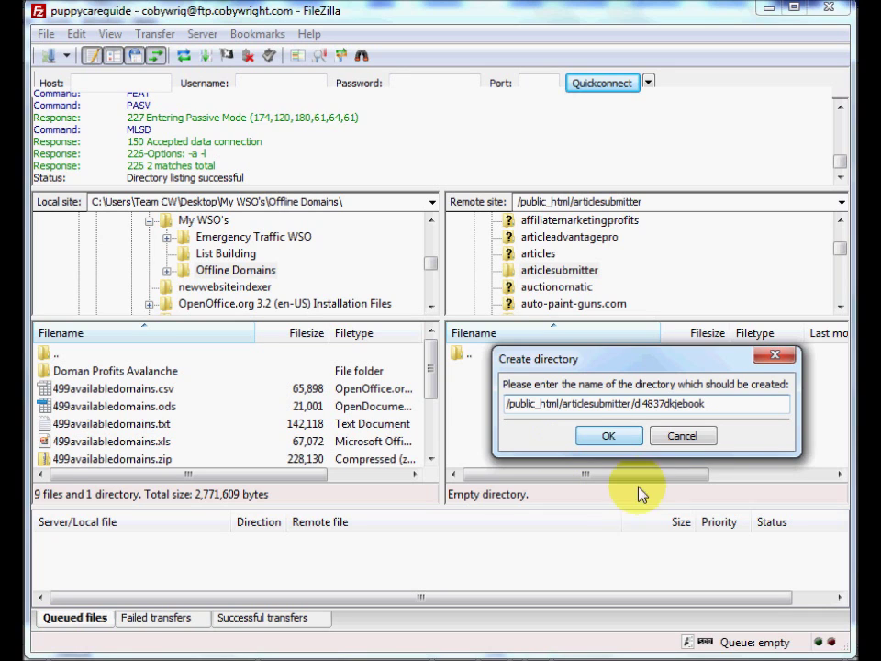
click(608, 437)
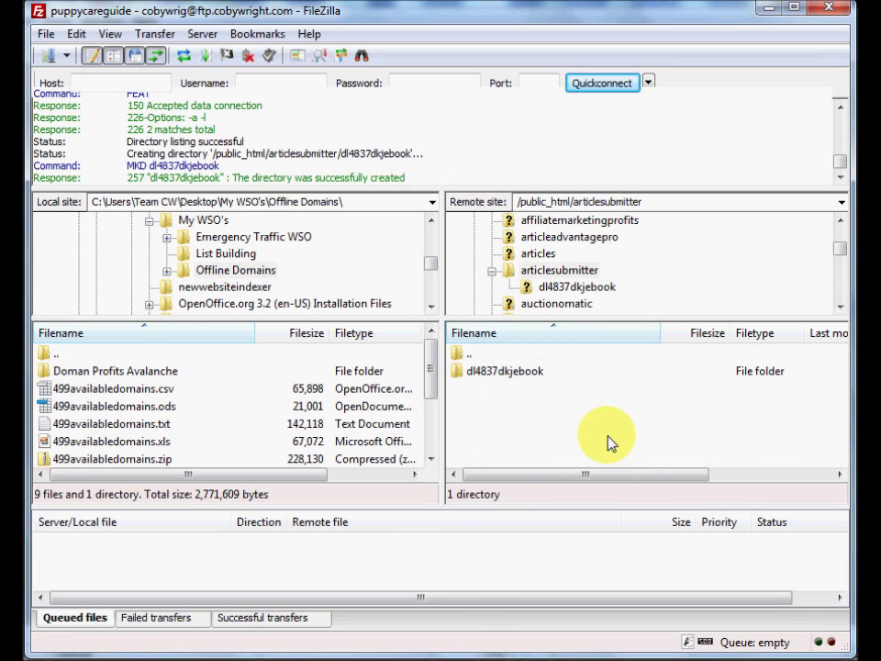
- Enter the remote dl4837dkjebook directory and upload the local file 499availabledomains.zip into it
click(527, 371)
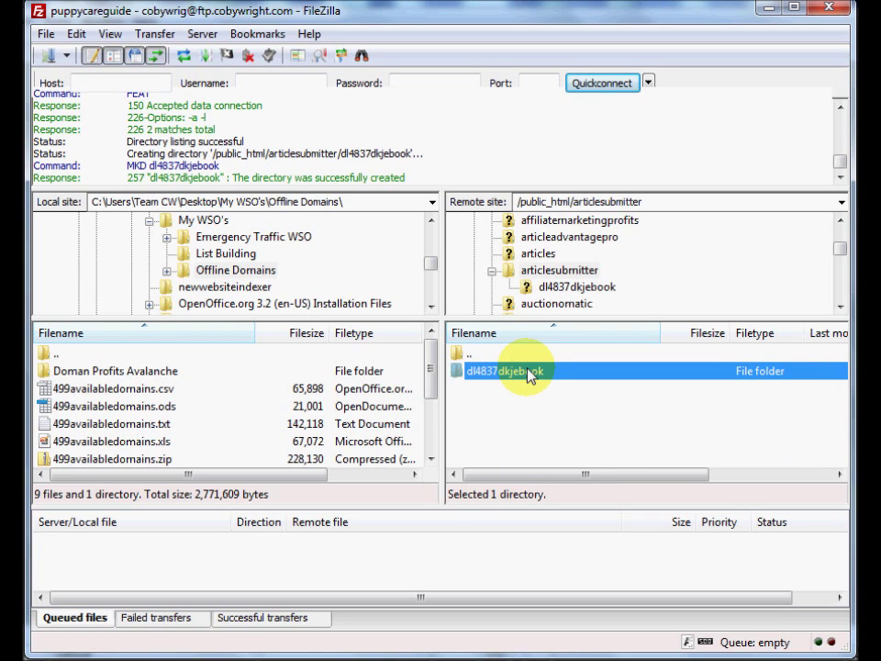
double_click(527, 371)
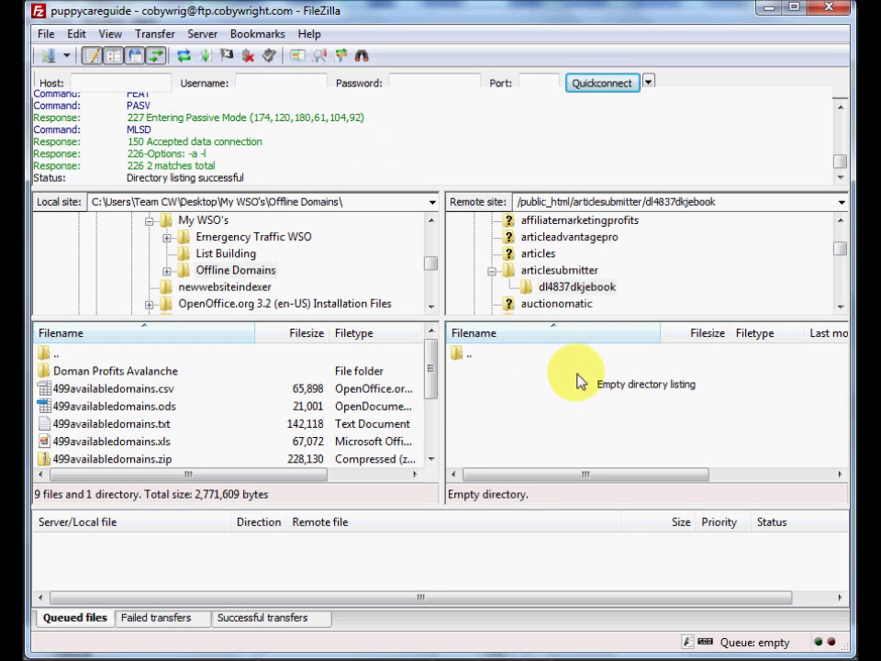
double_click(430, 459)
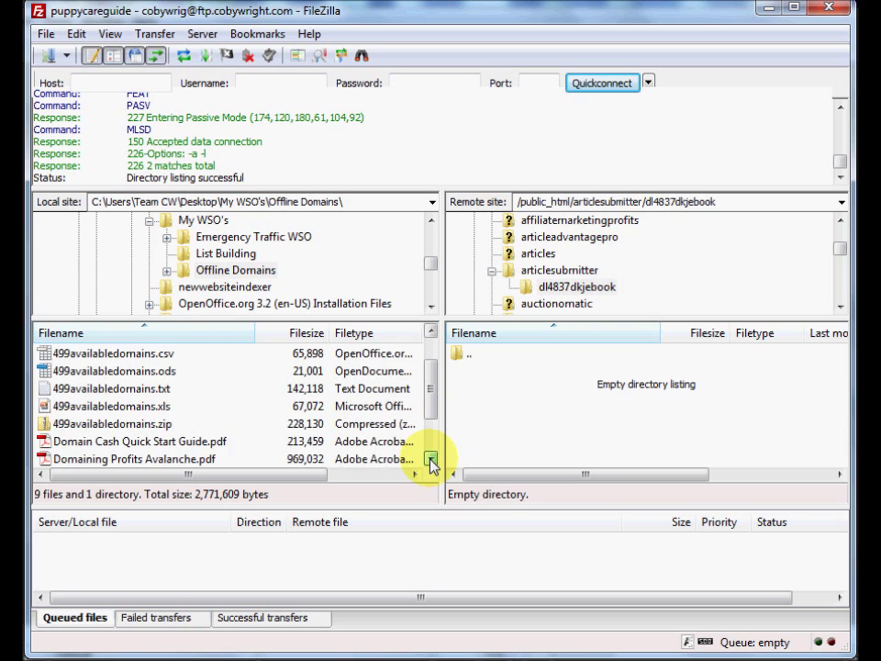
click(151, 424)
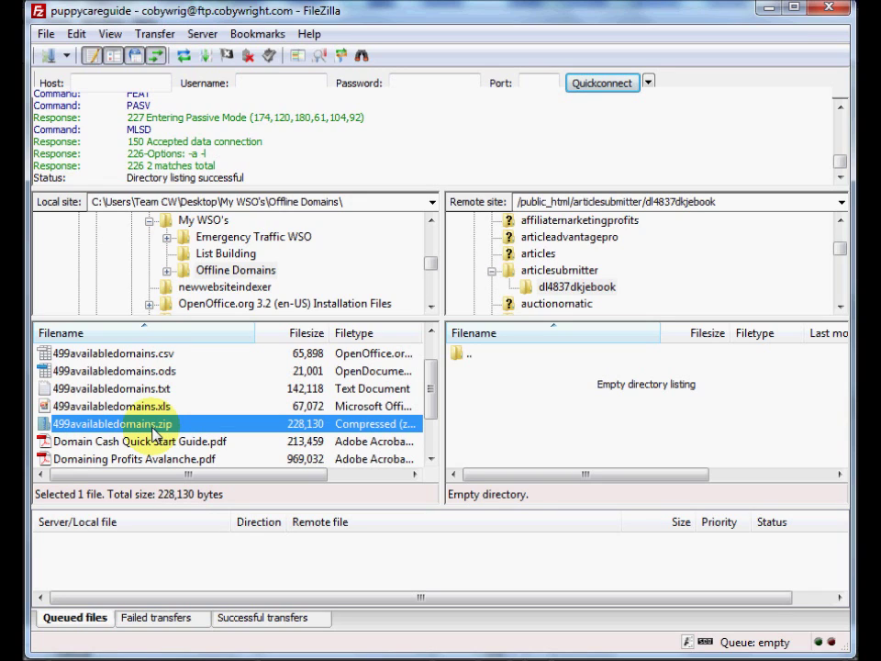
right_click(155, 430)
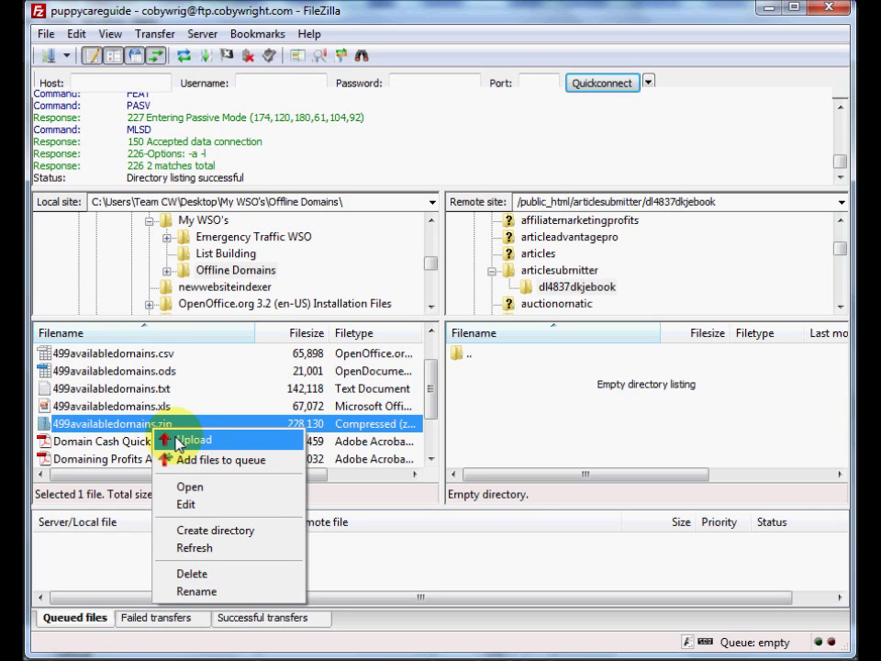
click(178, 444)
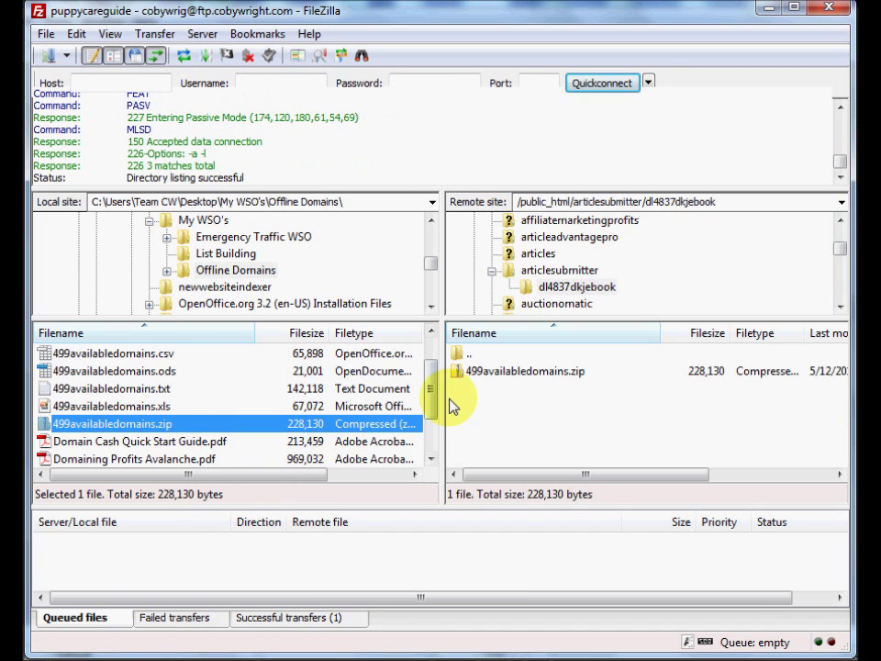
- Rename the uploaded 499availabledomains.zip in the remote dl4837dkjebook directory to bh564dkj98vdomains.zip
right_click(493, 377)
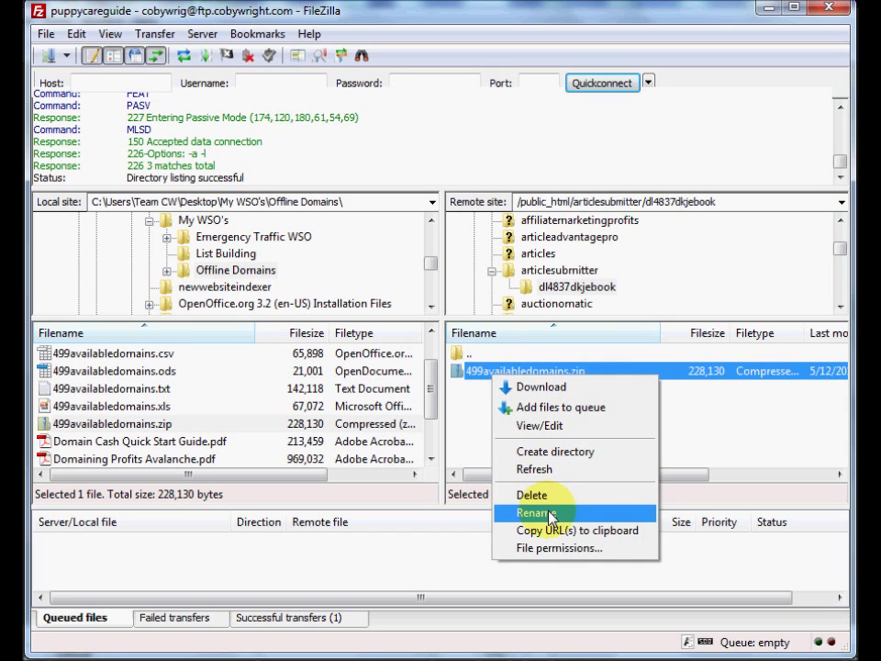
click(548, 512)
key(Left)
key(Left)
key(Left)
key(Left)
key(Left)
key(Left)
key(Left)
key(Left)
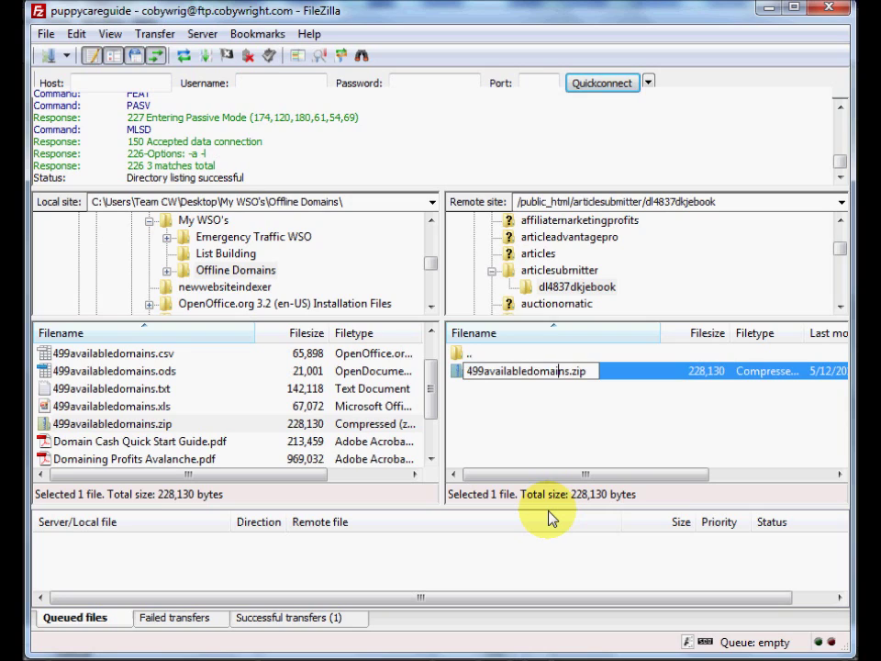
key(Left)
key(Left)
key(Left)
key(Left)
key(Delete)
key(BackSpace)
key(BackSpace)
key(BackSpace)
key(BackSpace)
key(BackSpace)
key(BackSpace)
key(BackSpace)
key(BackSpace)
key(BackSpace)
key(BackSpace)
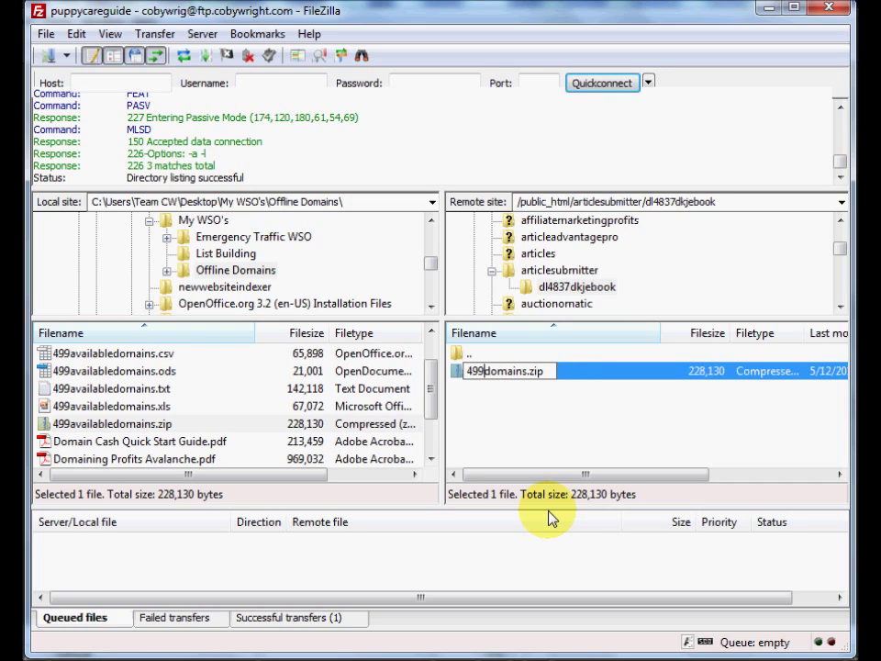
key(BackSpace)
text(bh564d)
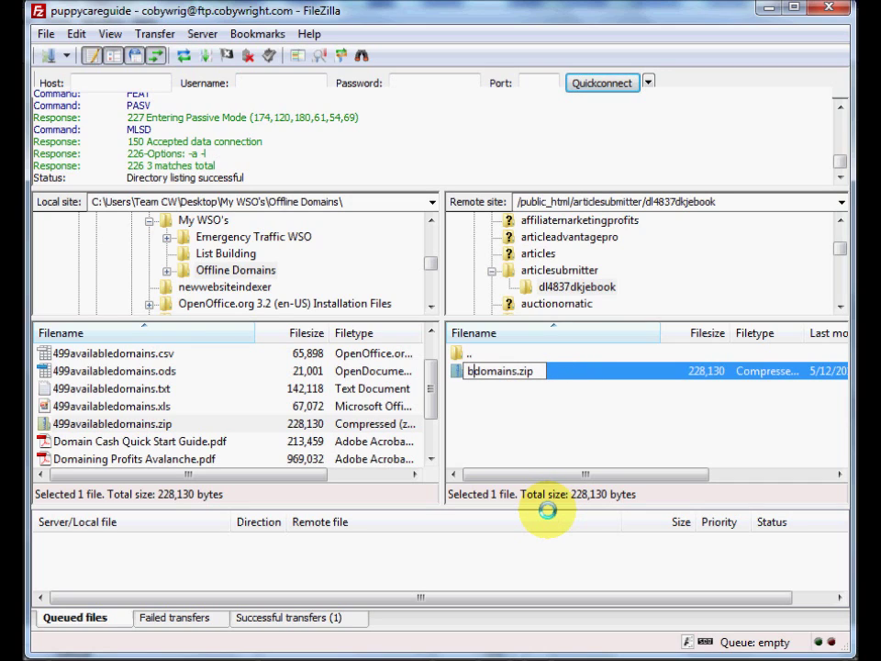
text(kj98v)
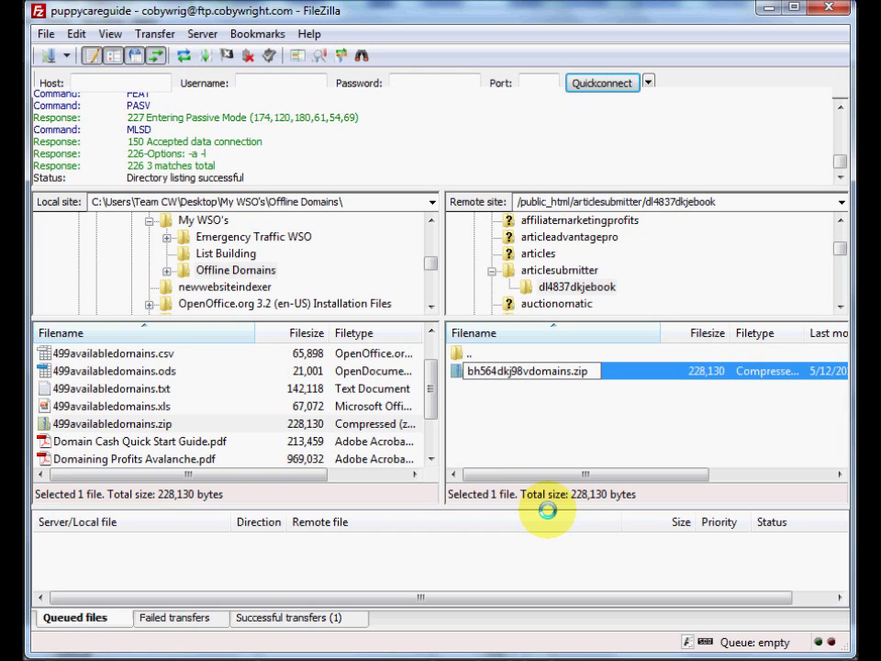
key(Return)
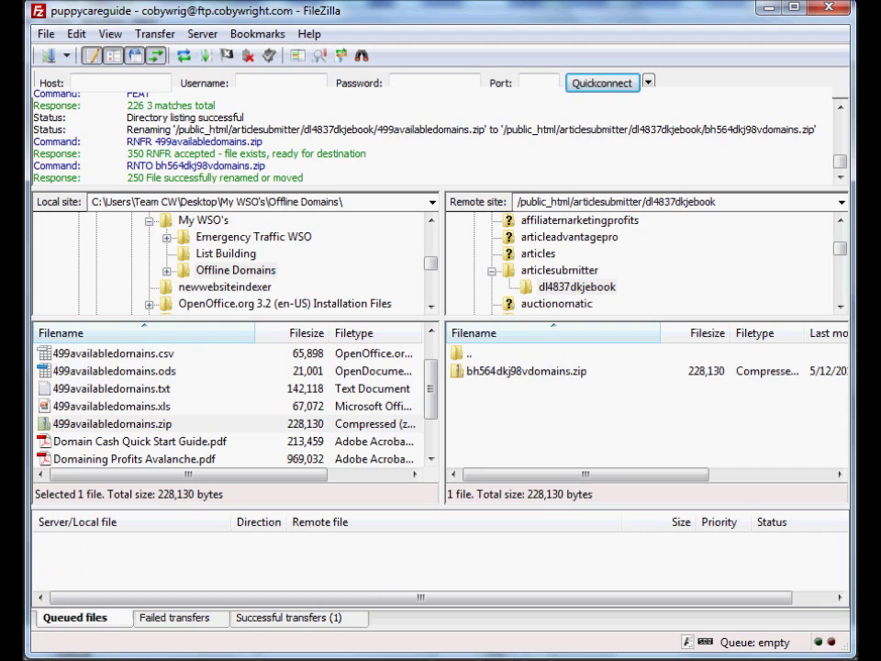
- Open a blank Notepad document, place it below the remote file entry, and write YOURSITE.COM on the first line
key(super)
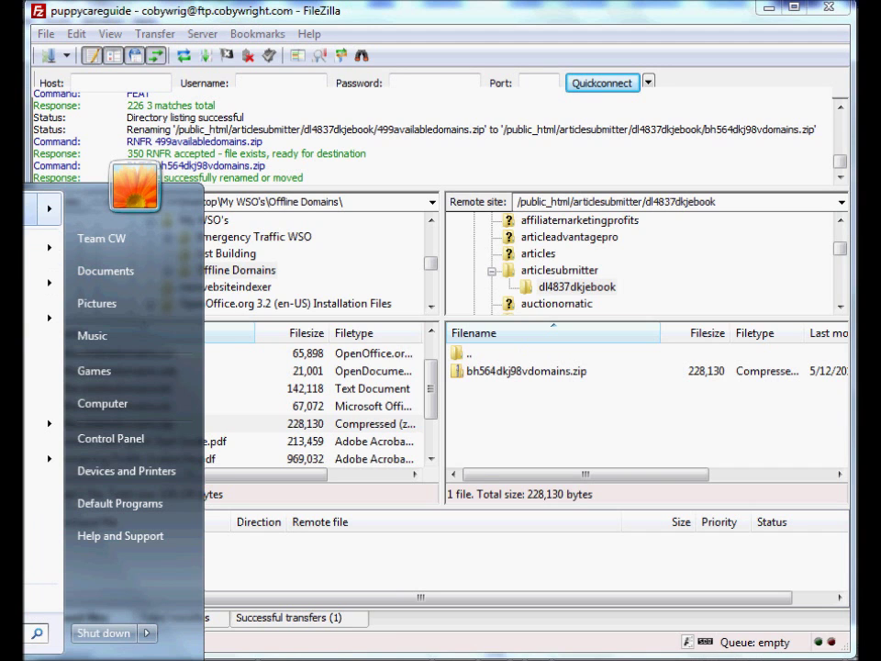
click(46, 207)
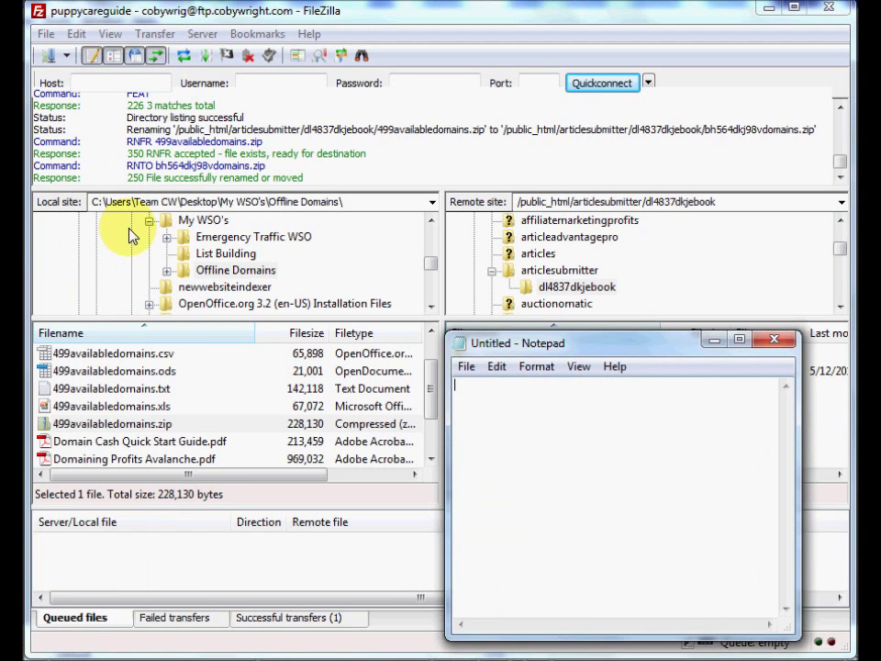
drag(522, 344, 500, 405)
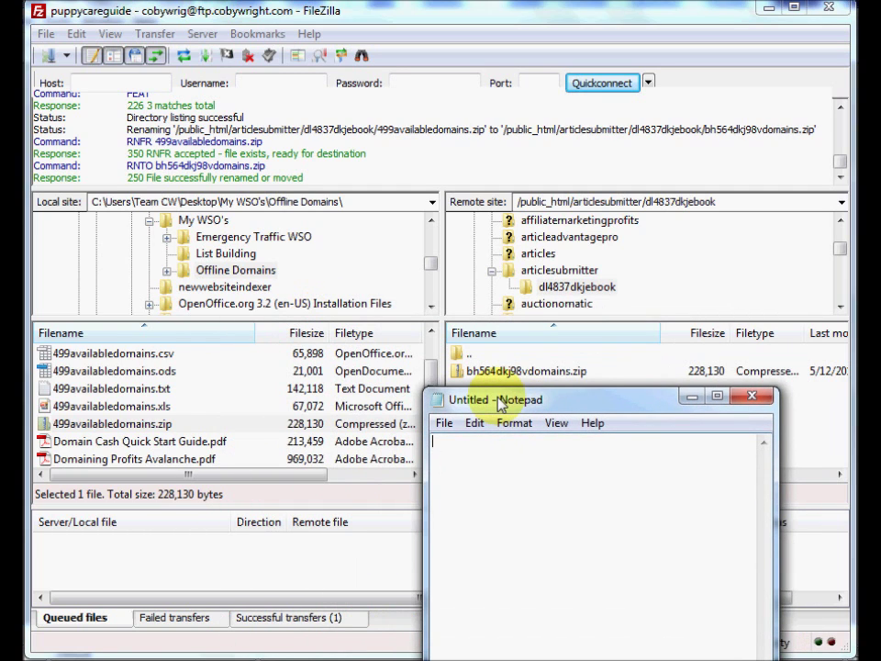
text(YOURSITE.COM)
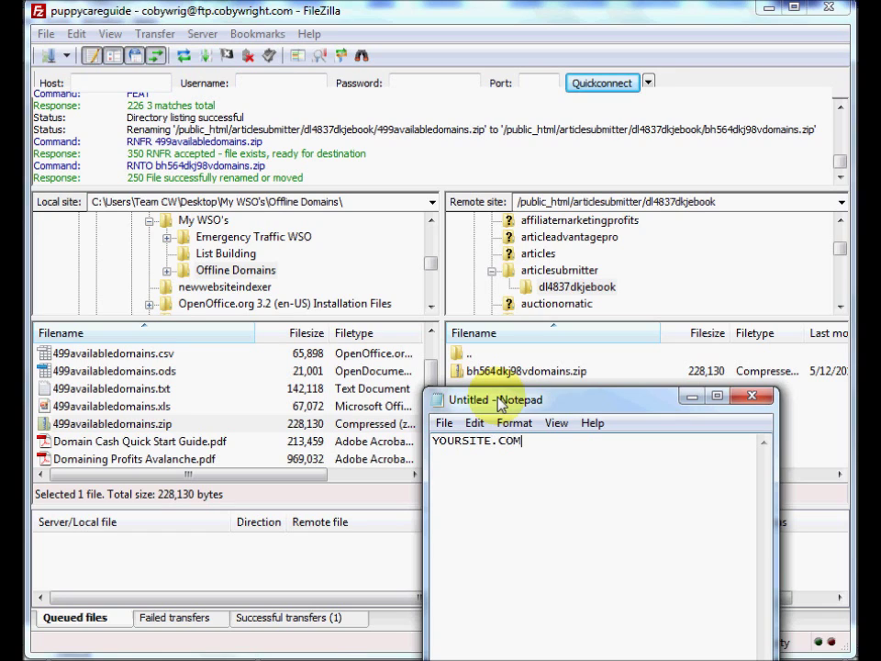
- Append the download directory path /dl4837dkjebook/ in lowercase to the site address in Notepad
text(/DL4837DKJEB)
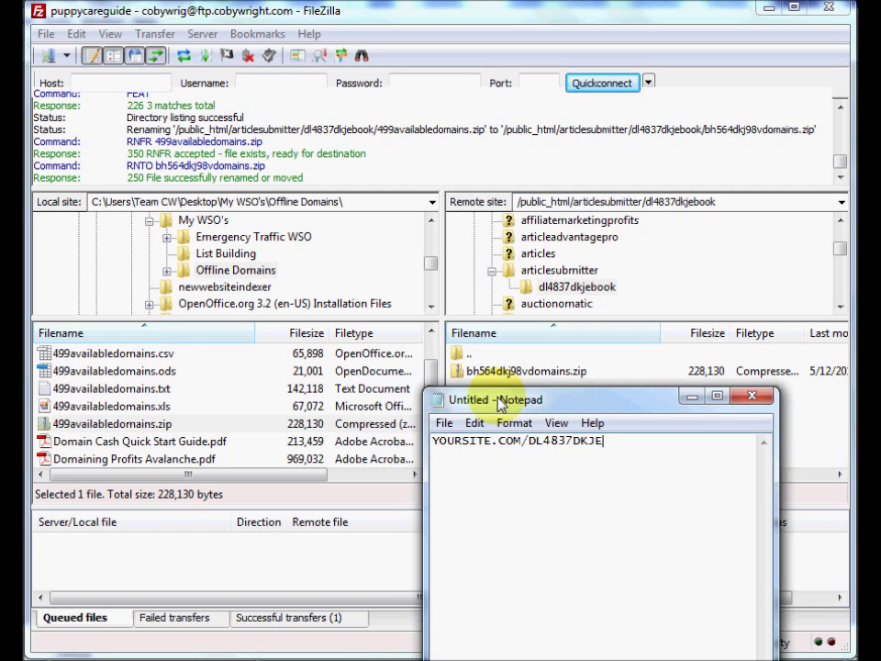
key(BackSpace)
key(BackSpace)
key(BackSpace)
key(BackSpace)
key(BackSpace)
key(BackSpace)
key(BackSpace)
key(BackSpace)
key(BackSpace)
key(BackSpace)
key(BackSpace)
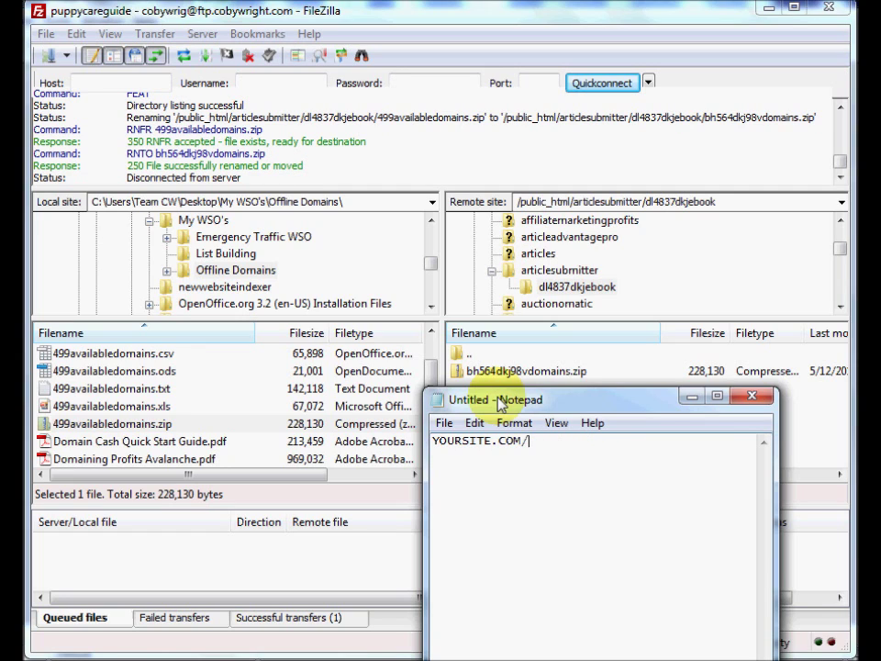
text(dl4837dkjeboo)
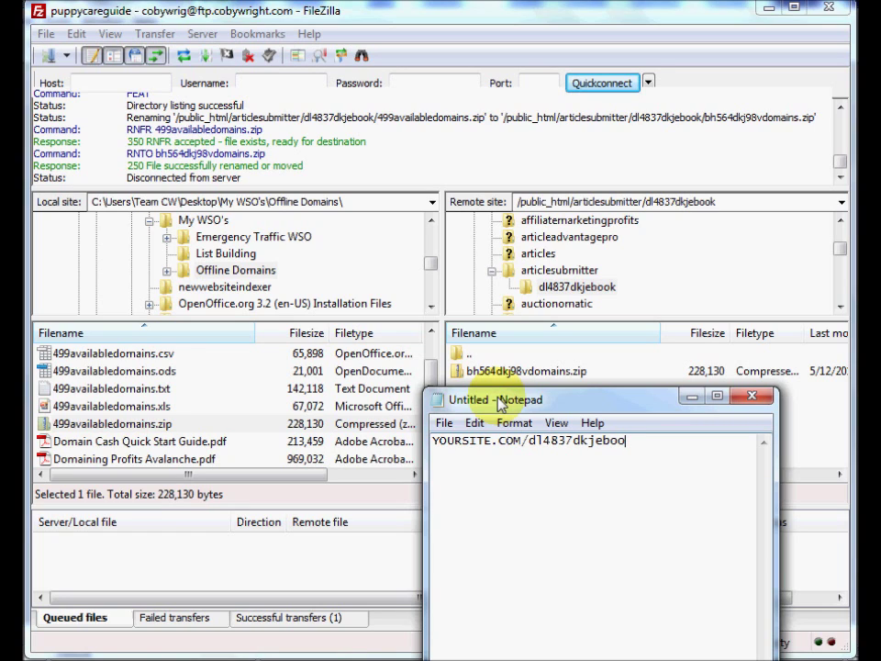
text(k/)
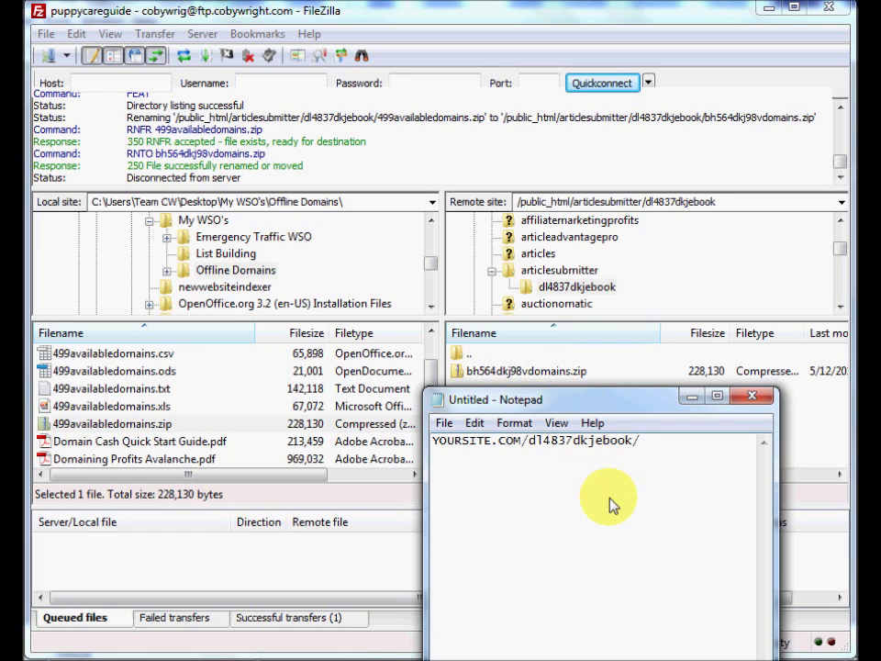
- Complete the address with the file name bh564dkj98vdomains.zip and widen the Notepad window to fit the whole line
text(bh564dkj98)
key(BackSpace)
text(8)
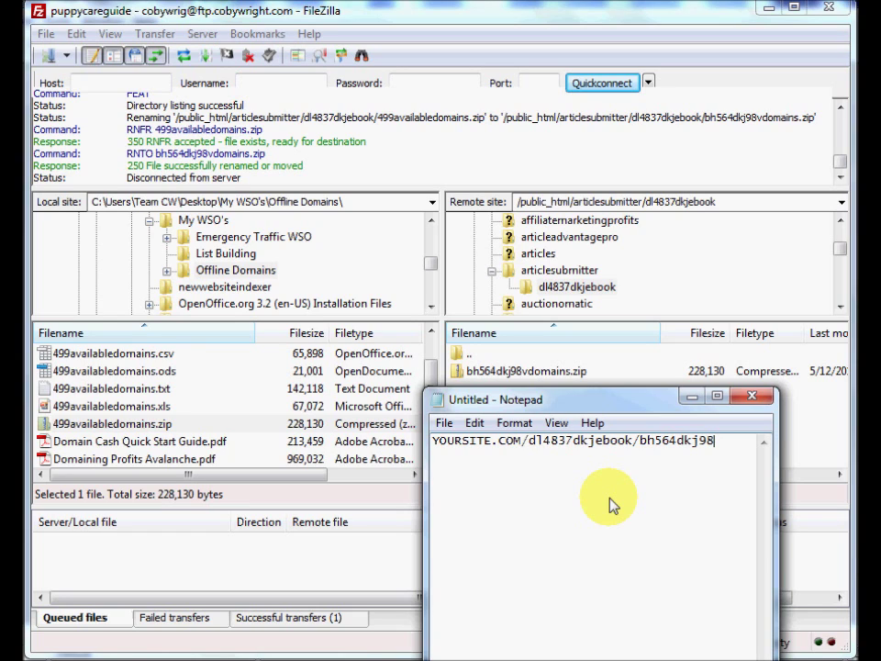
text(vdomain)
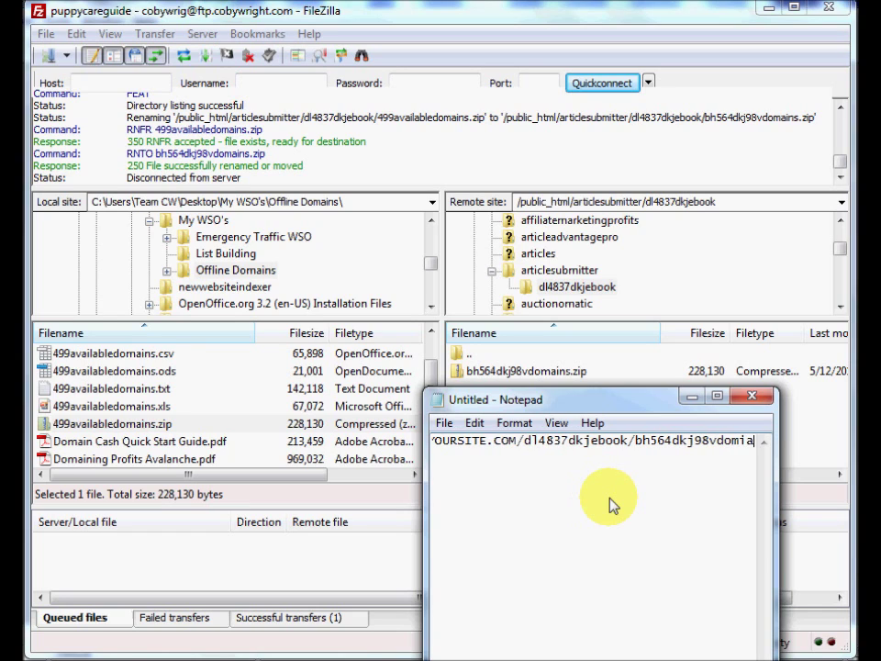
text(s)
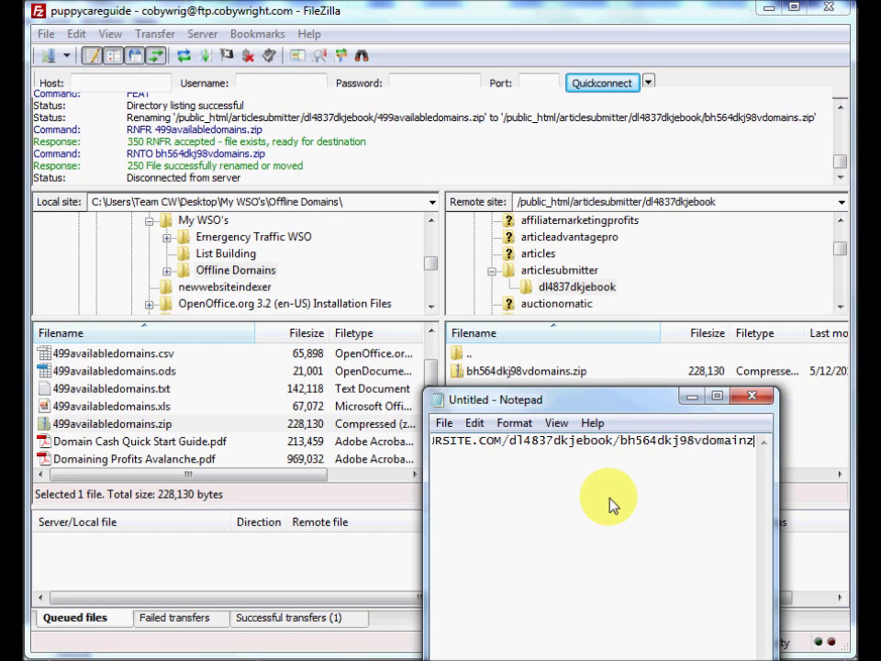
text(.zip)
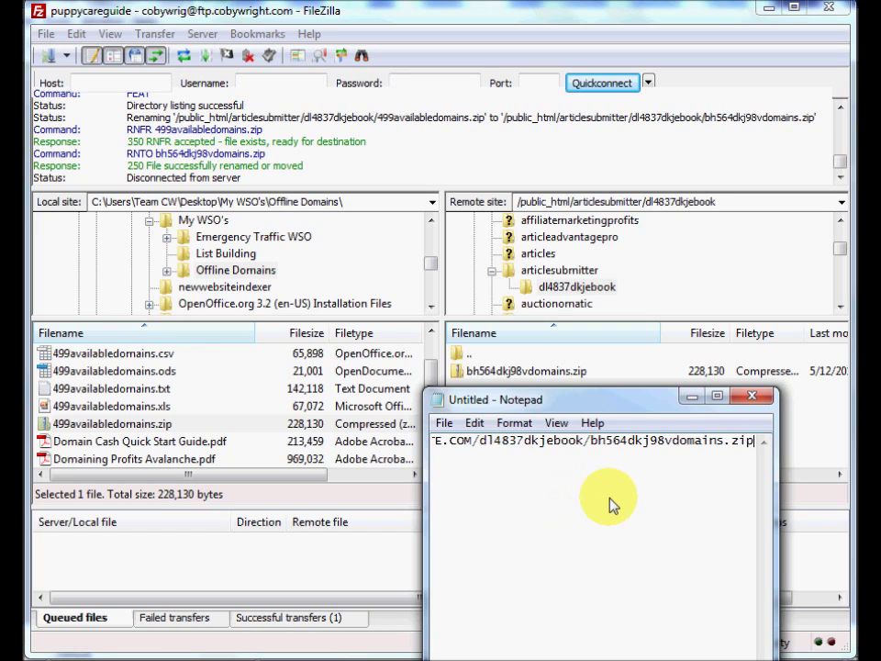
drag(424, 485, 267, 465)
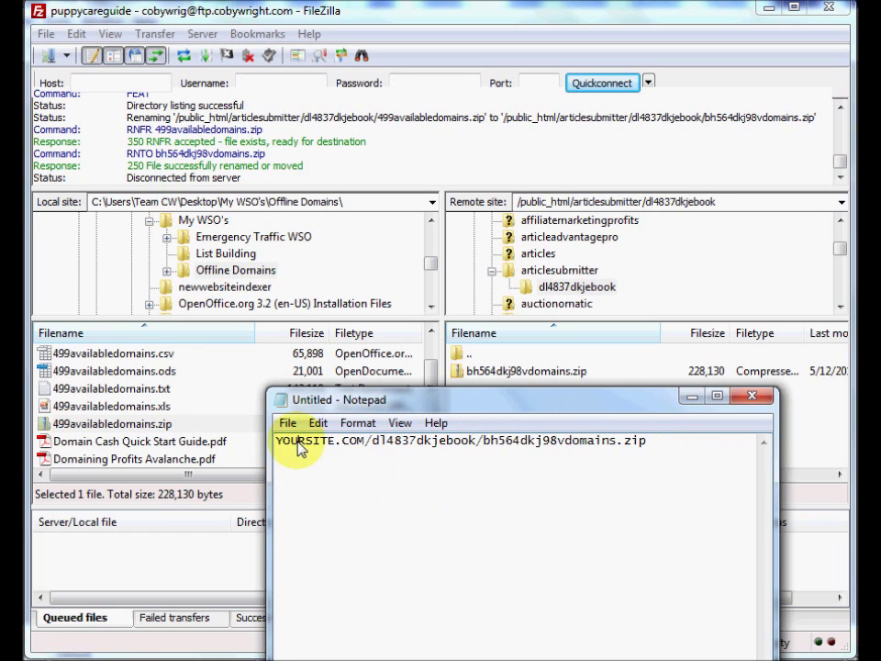
key(ctrl+a)
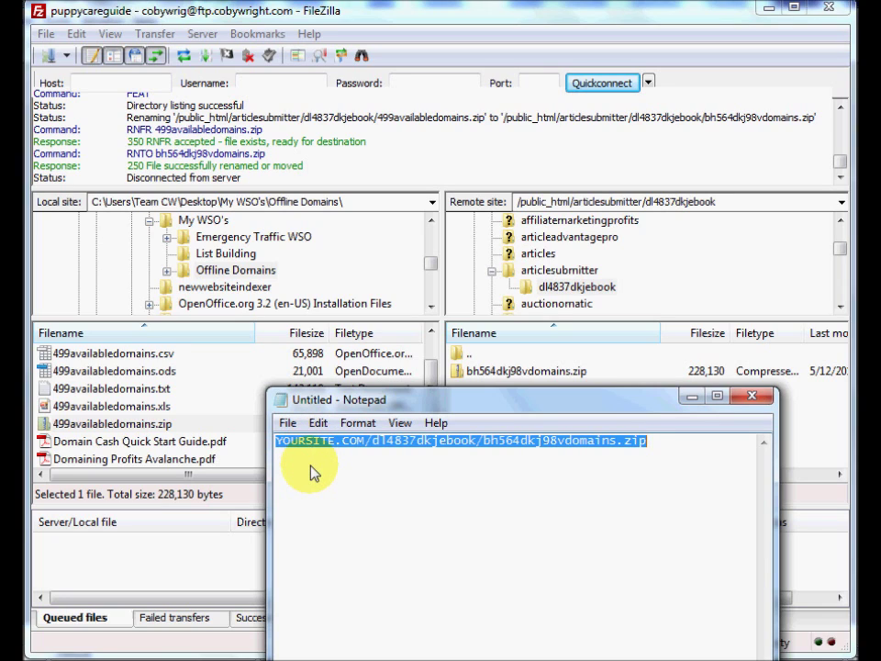
click(311, 471)
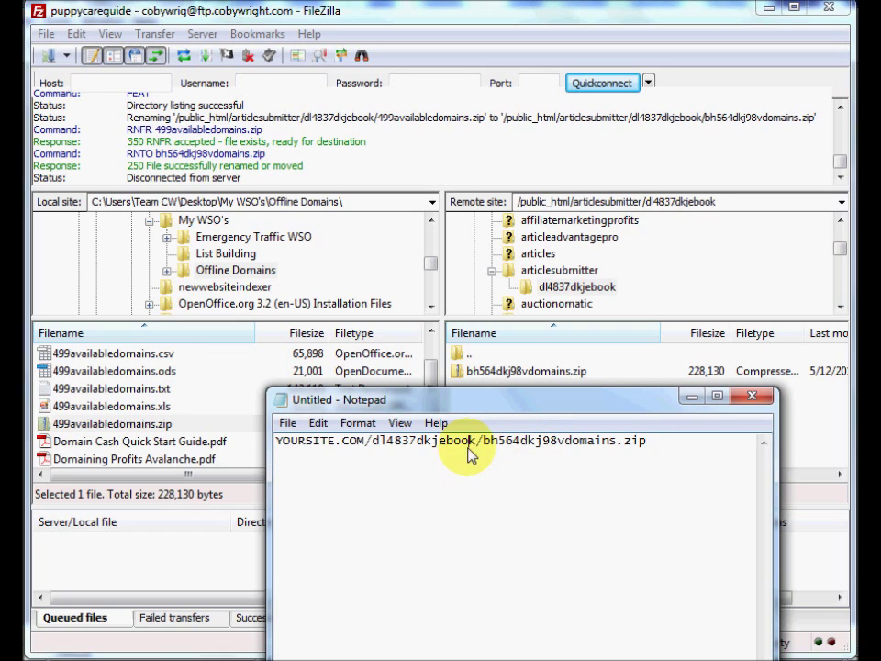
key(ctrl+a)
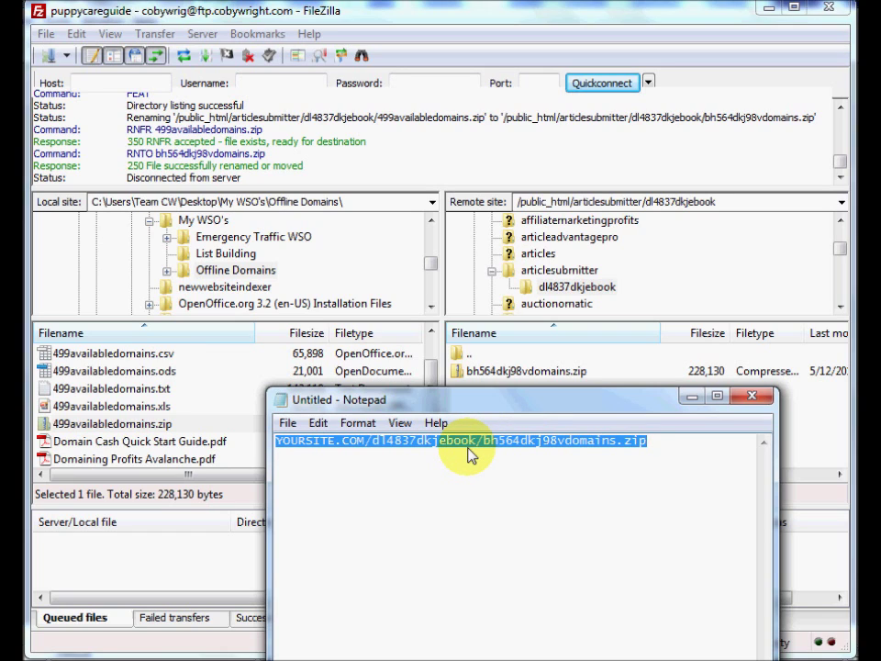
- Add the line "goo.gl or tinyurl.com" below the address, leaving one blank line between them
click(468, 456)
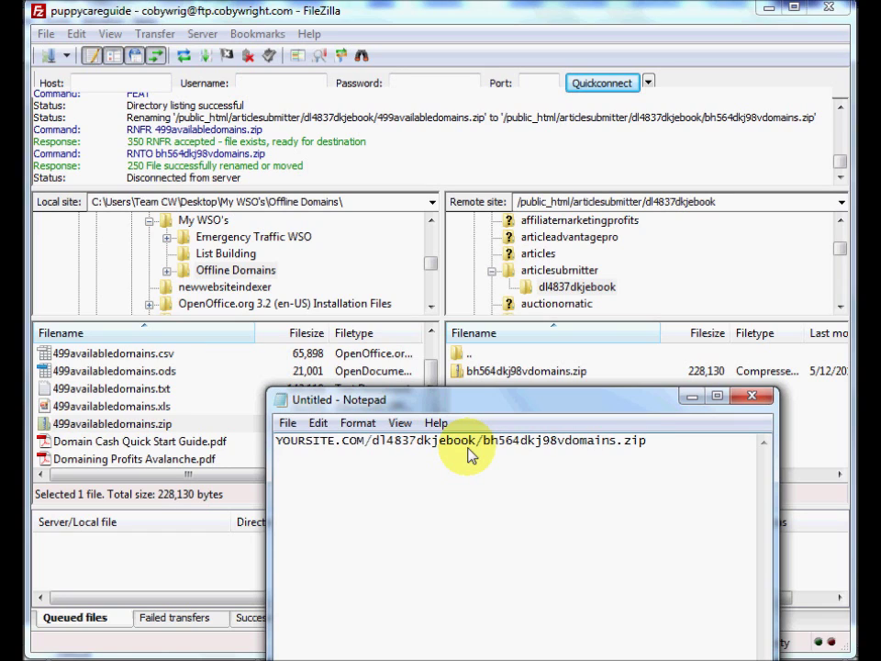
key(Return)
key(Return)
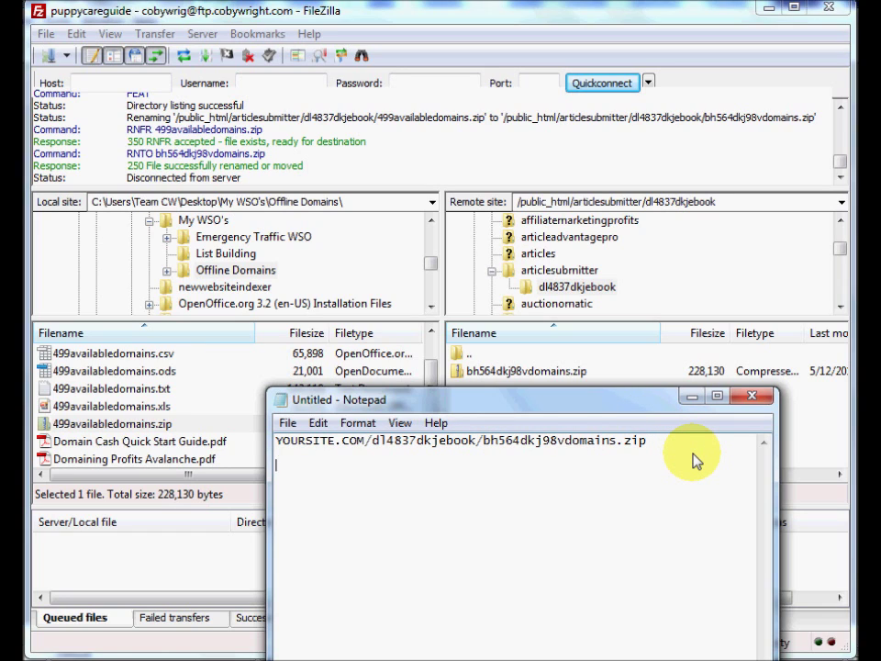
text(goo)
text(.gl)
text( or tu)
text(nyur.com)
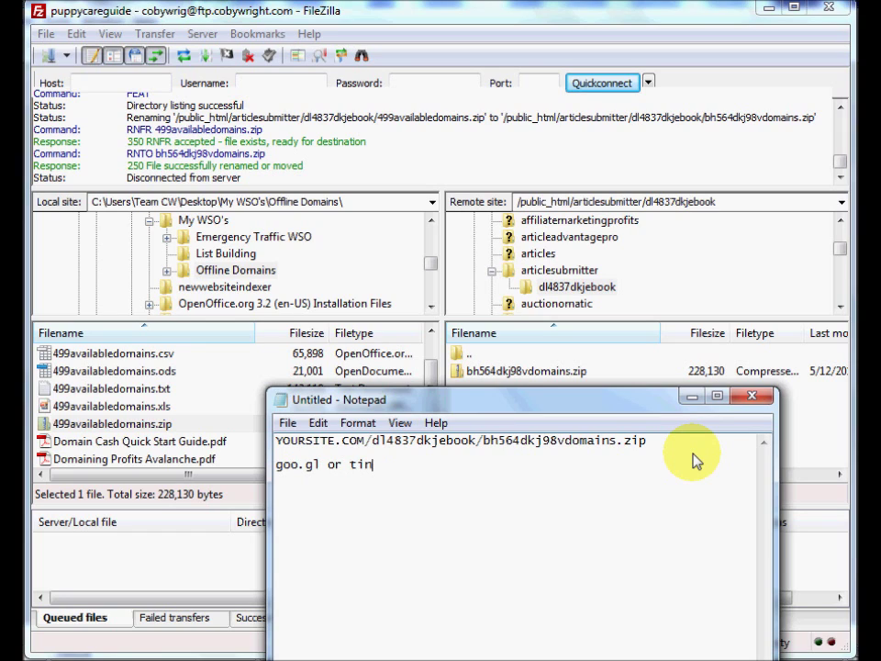
key(BackSpace)
key(BackSpace)
key(BackSpace)
key(BackSpace)
text(l.com)
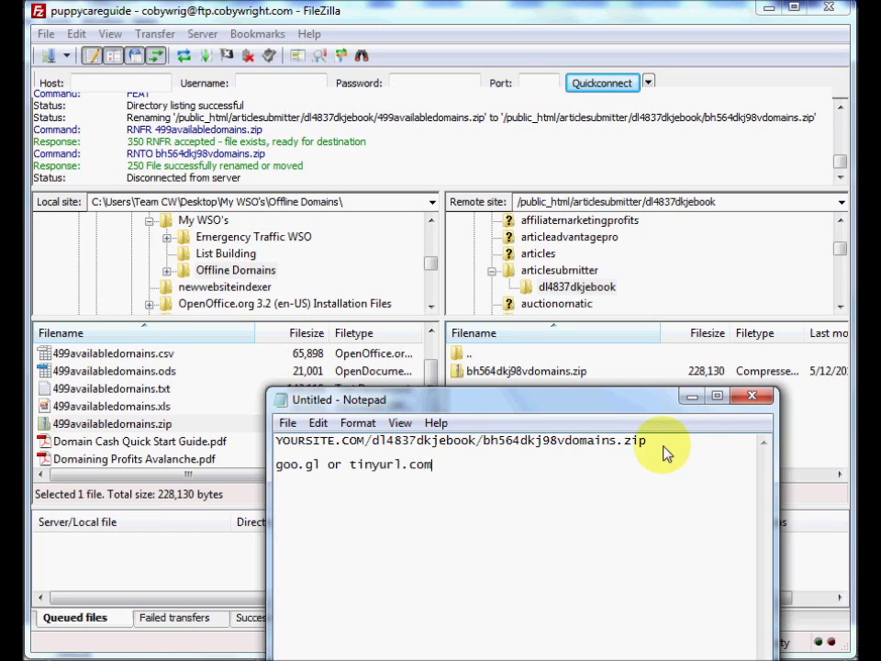
double_click(633, 439)
click(633, 439)
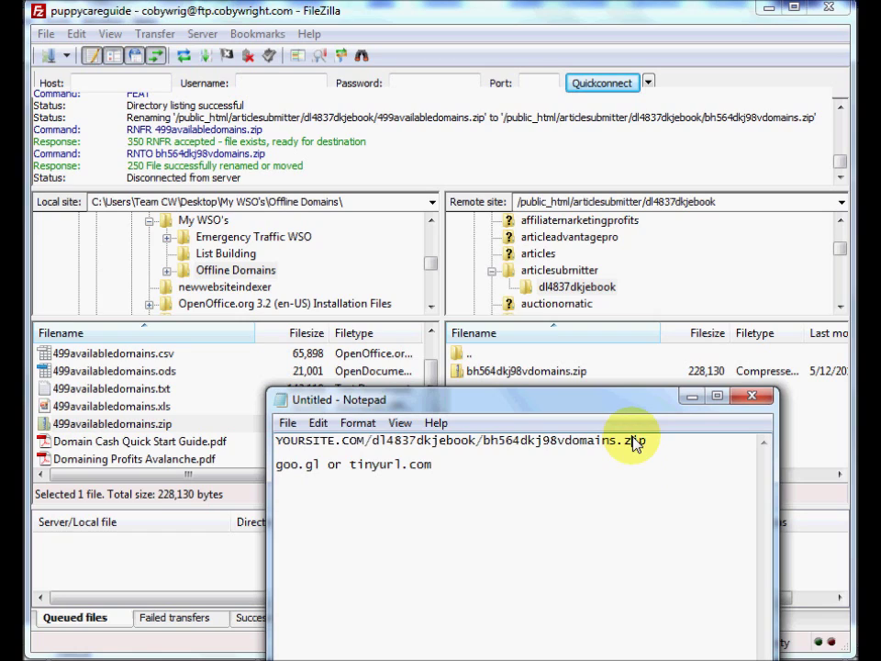
click(605, 465)
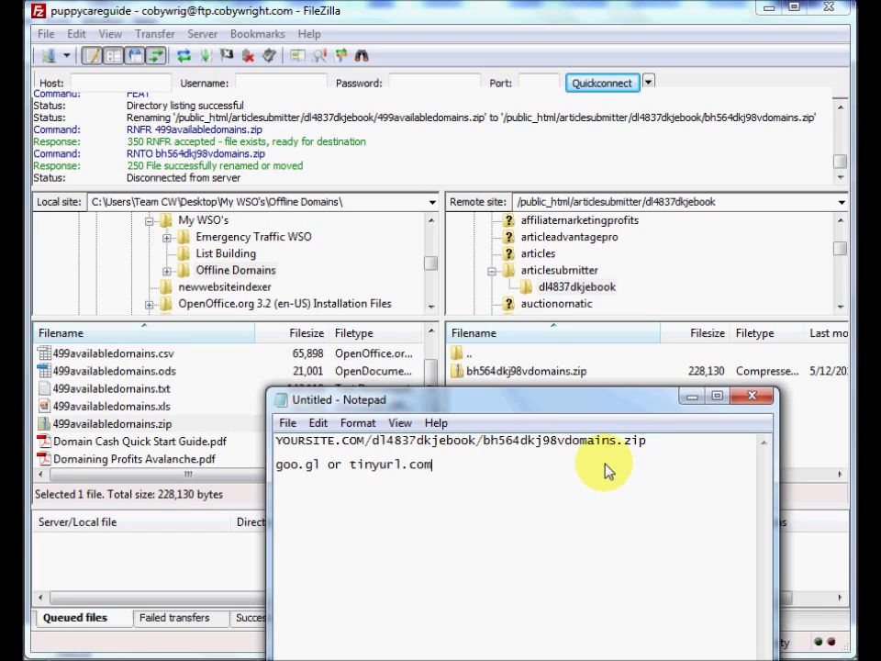
double_click(605, 469)
click(605, 468)
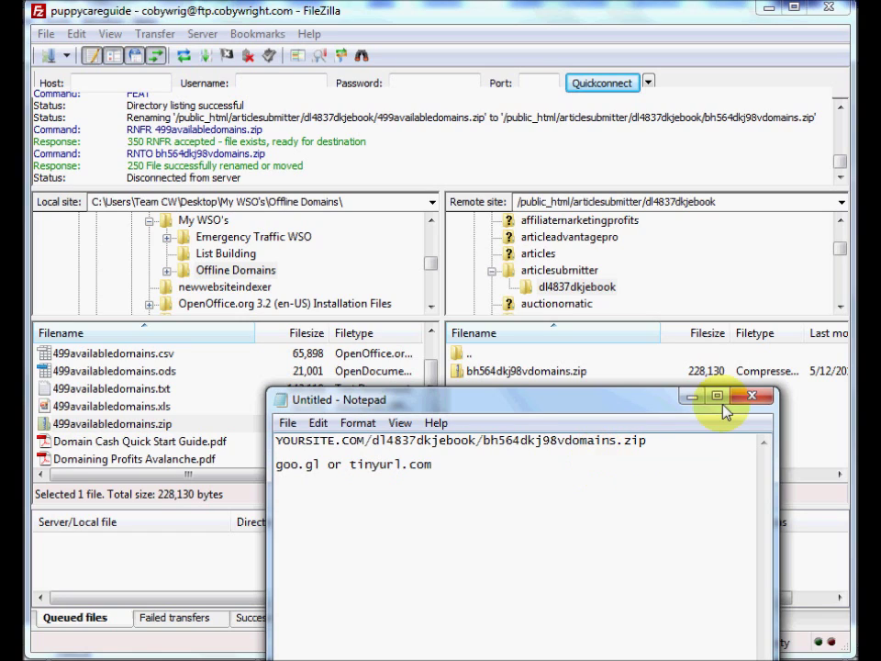
drag(621, 408, 681, 202)
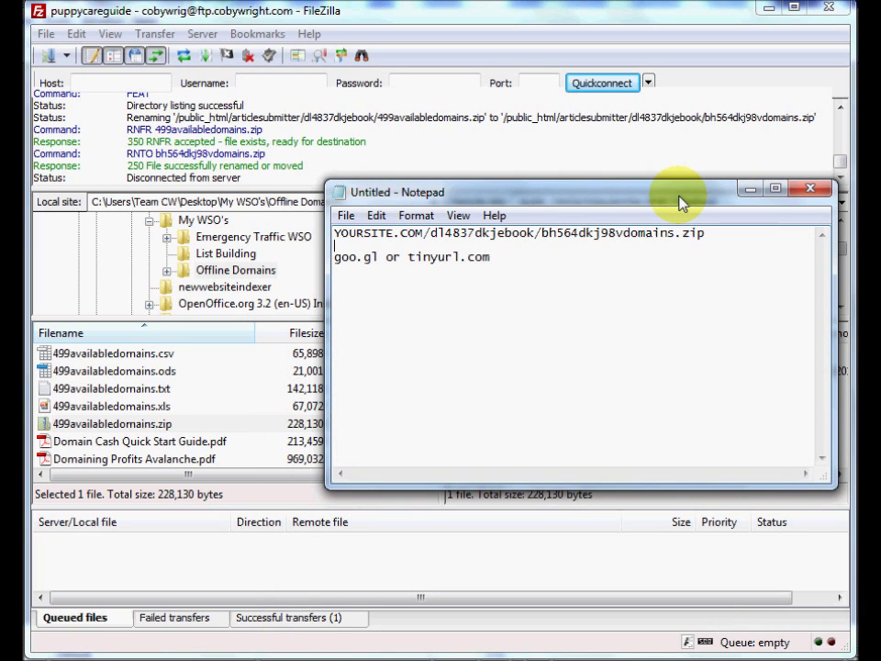
double_click(681, 202)
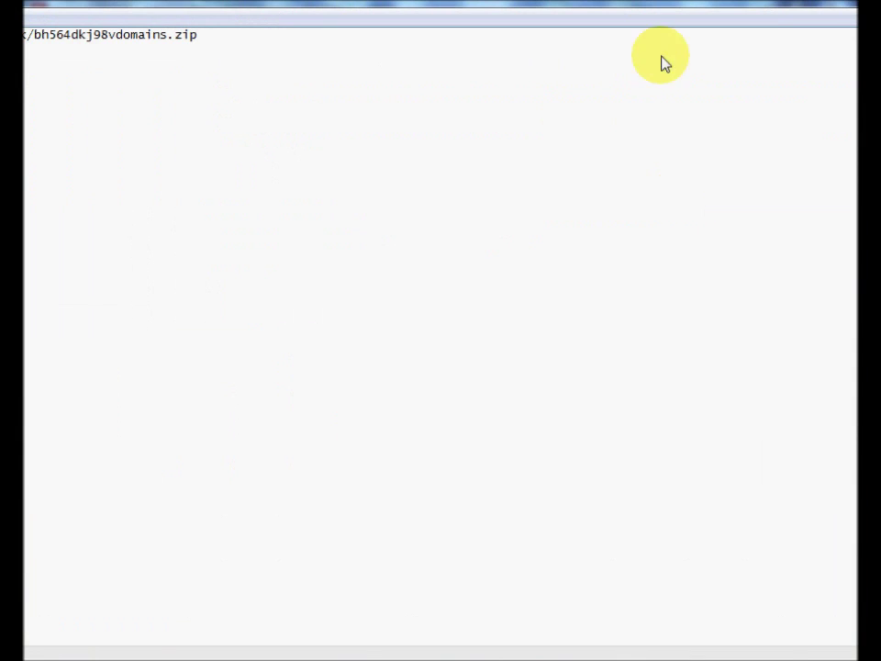
double_click(655, 5)
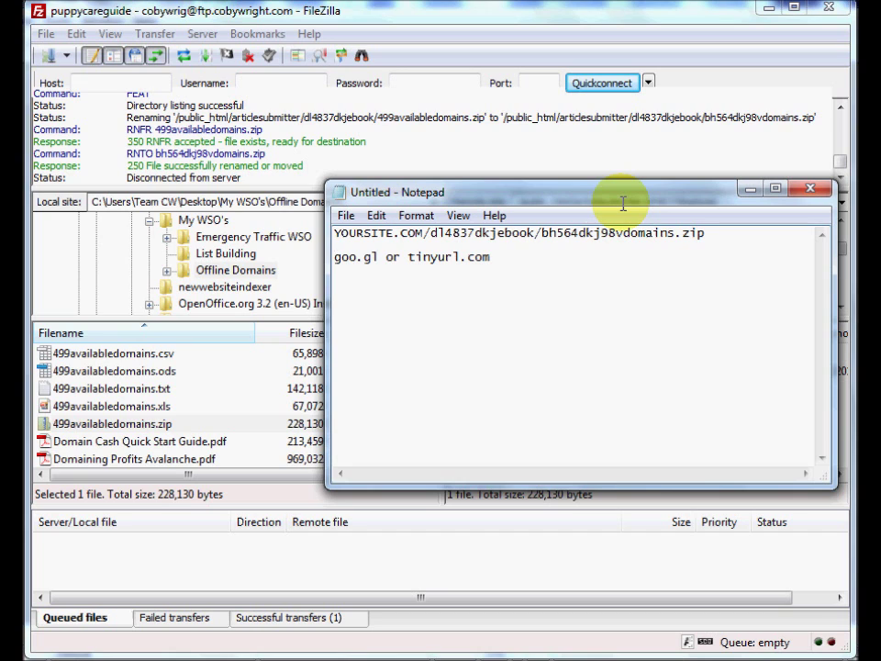
- Minimize Notepad and upload the local file Domain Cash Quick Start Guide.pdf from FileZilla into the remote dl4837dkjebook directory
click(751, 190)
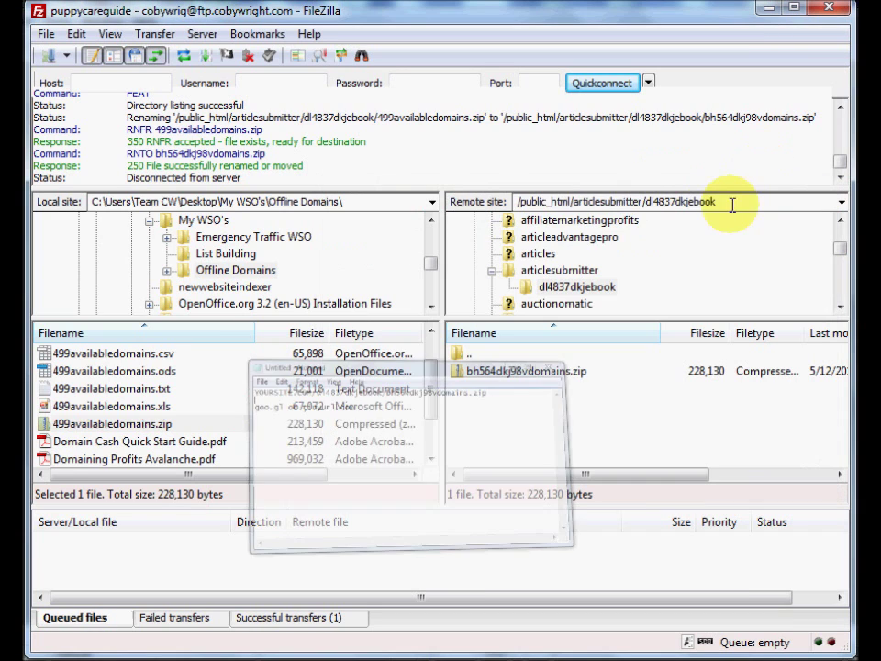
click(196, 443)
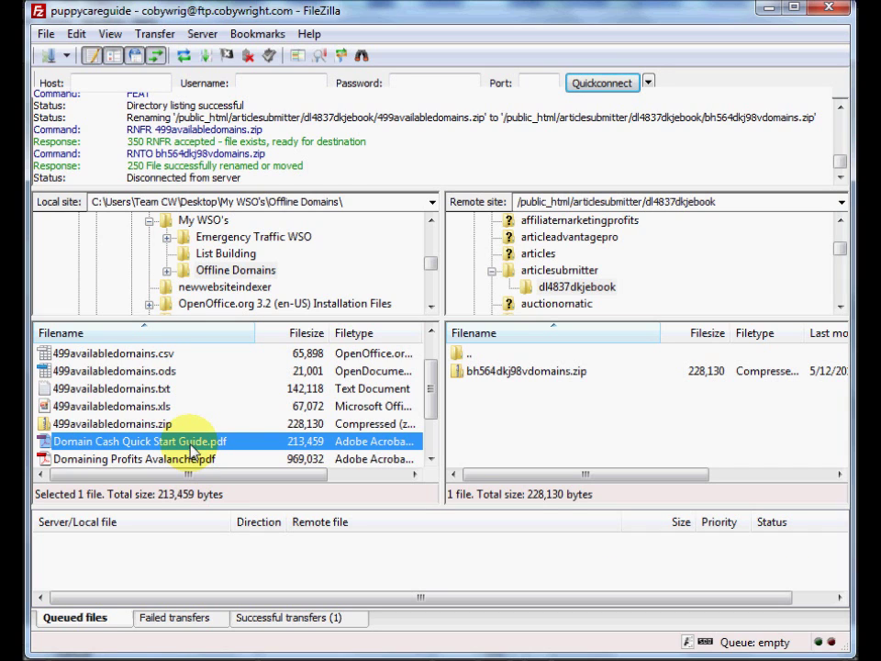
double_click(191, 449)
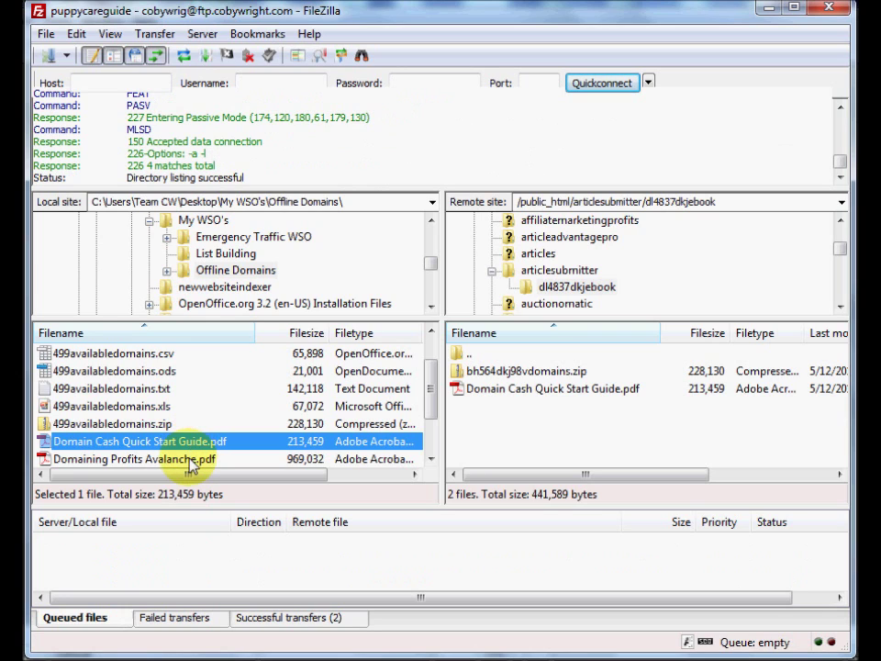
- Upload the local file Domaining Profits Avalanche.pdf into the remote dl4837dkjebook directory
click(187, 459)
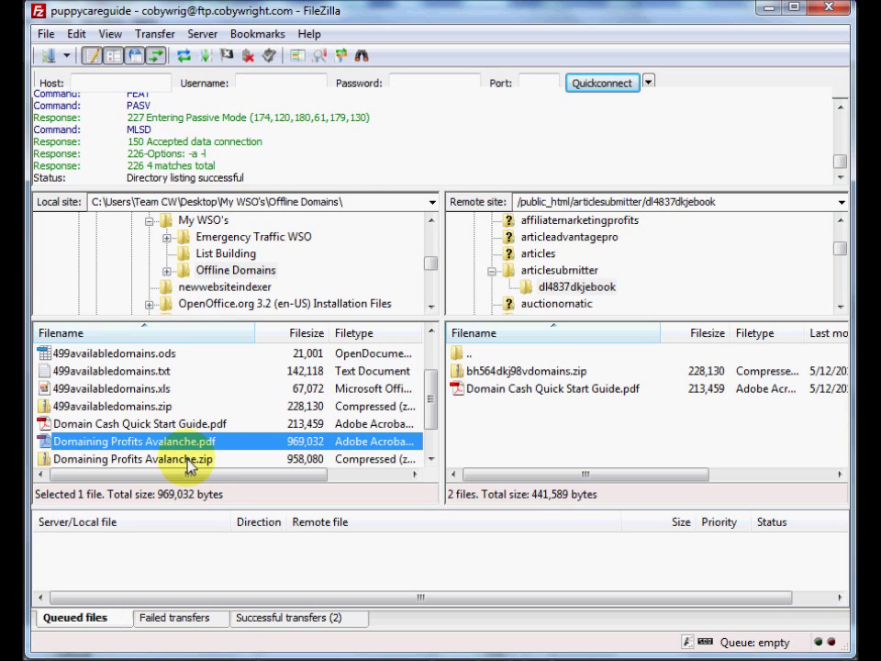
drag(187, 447, 575, 439)
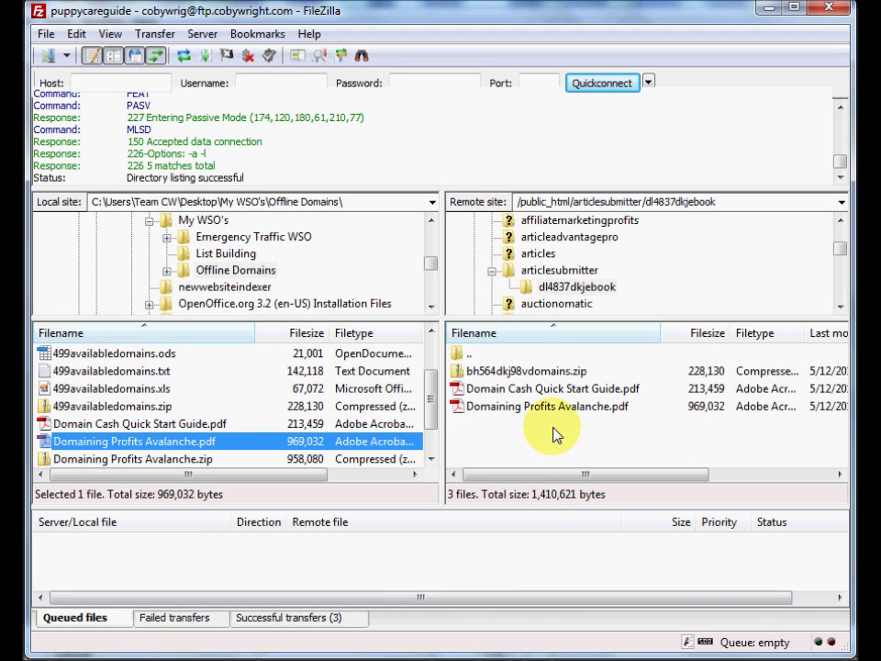
- Delete bh564dkj98vdomains.zip, Domain Cash Quick Start Guide.pdf and Domaining Profits Avalanche.pdf from the remote dl4837dkjebook directory
click(542, 374)
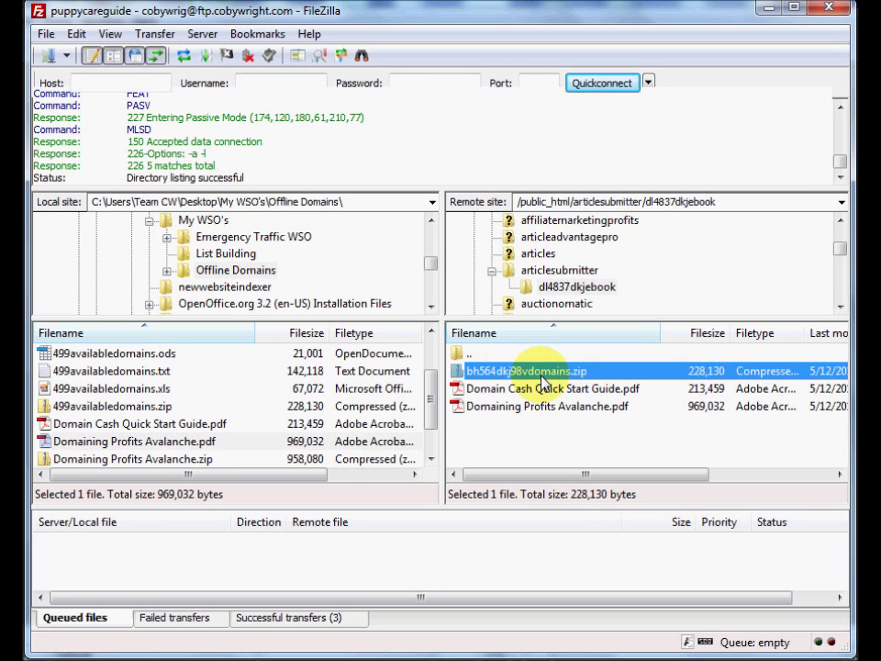
key(Delete)
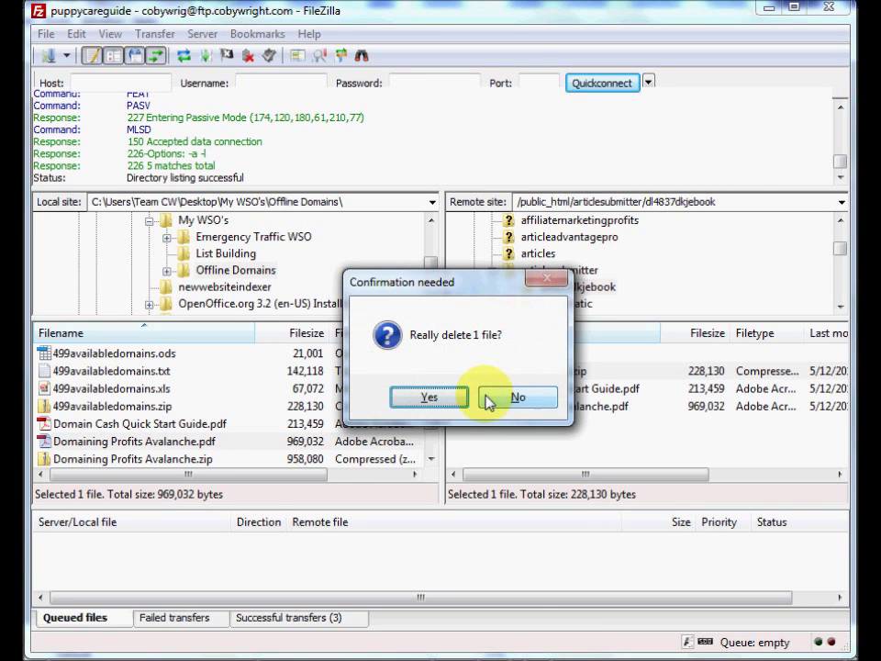
click(431, 398)
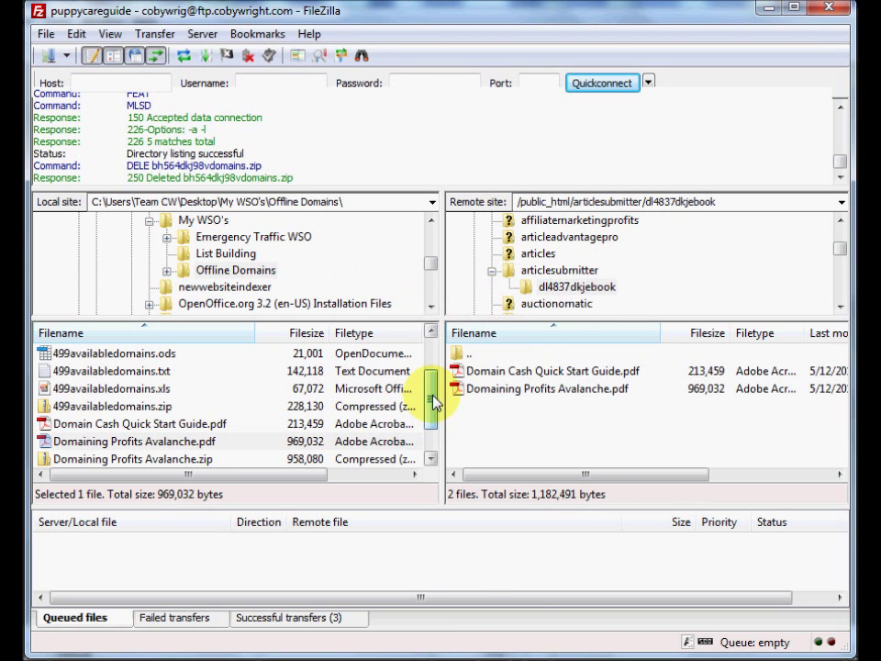
click(479, 372)
shift+click(497, 390)
key(Delete)
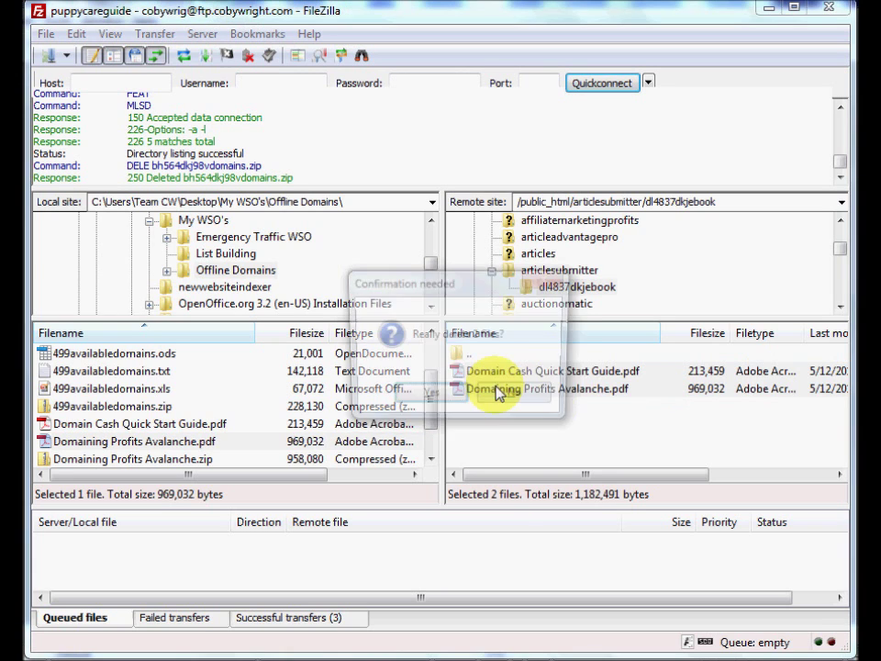
click(453, 395)
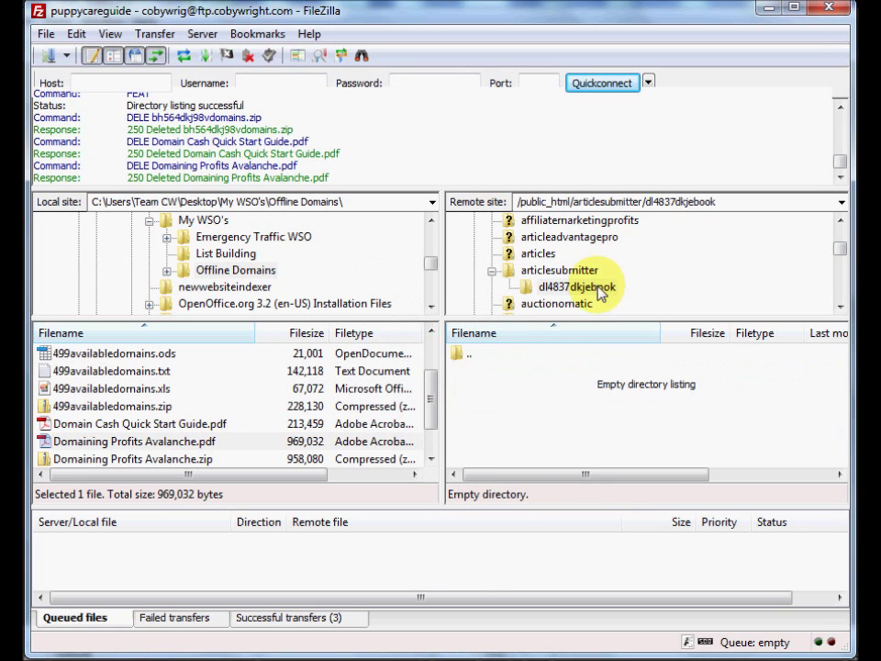
- Delete the empty dl4837dkjebook directory under articlesubmitter on the remote site and confirm the deletion
right_click(592, 290)
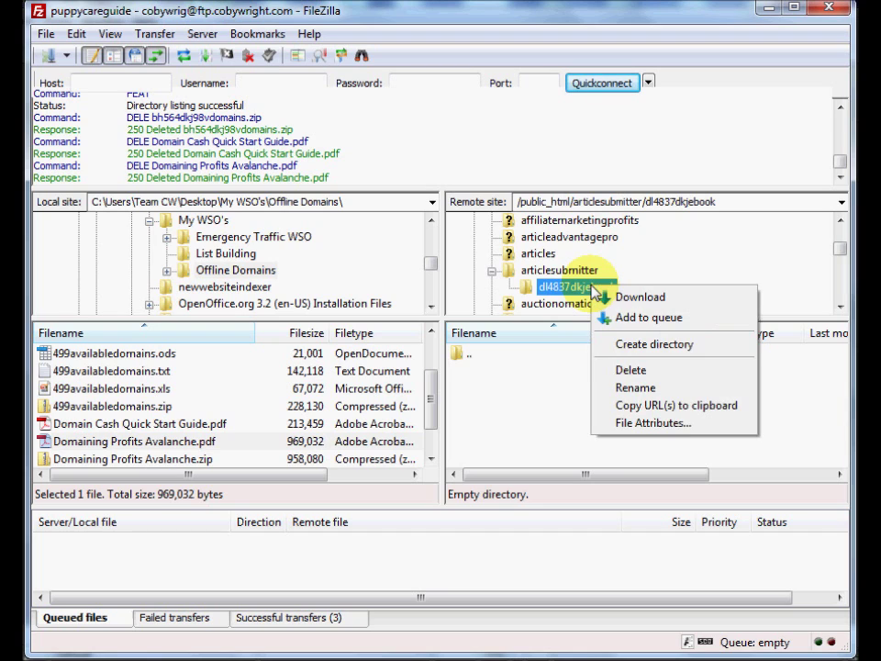
click(626, 374)
click(486, 396)
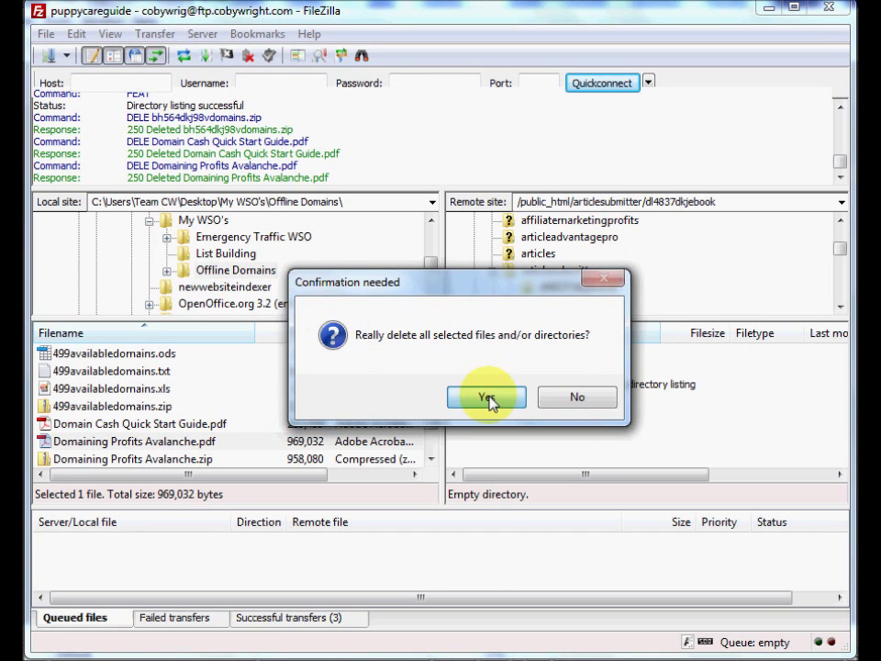